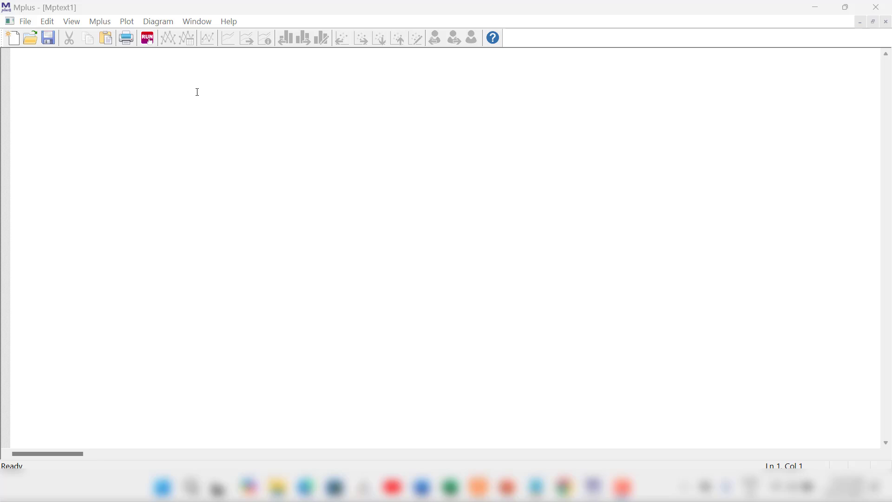
Switch to the medsos workbook in Excel and widen the Perhatian, Penghayatan and frekuensi columns so the headers fit.
left_click(810, 10)
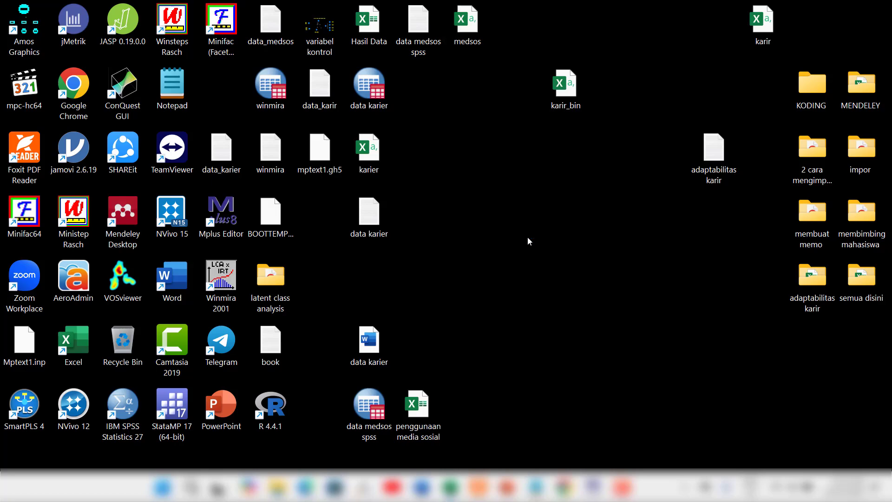
key("alt+Tab")
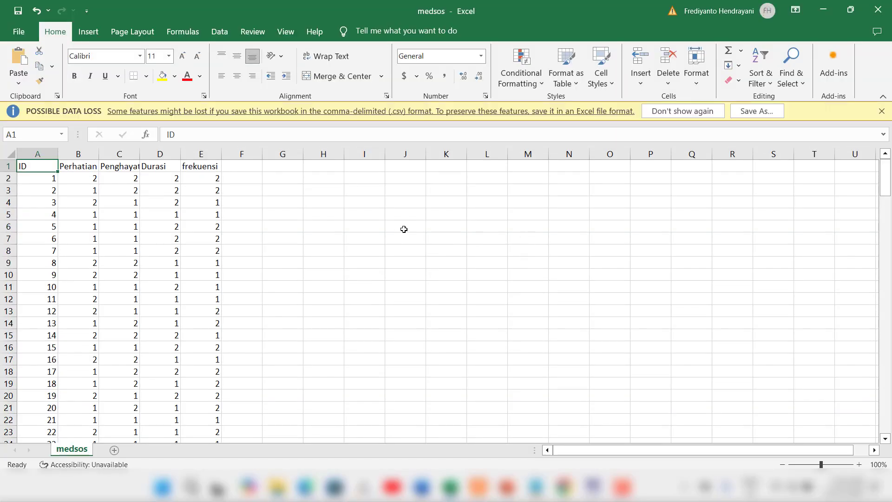
left_click_drag(221, 150, 225, 150)
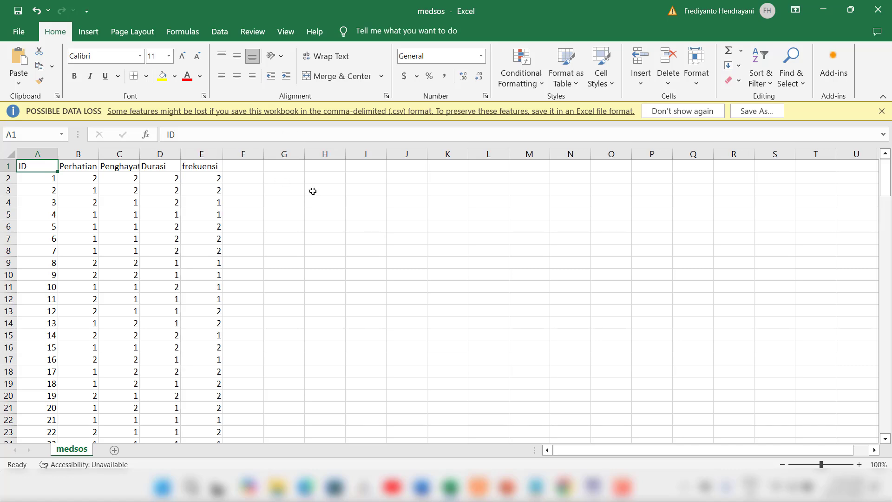
left_click_drag(100, 153, 104, 153)
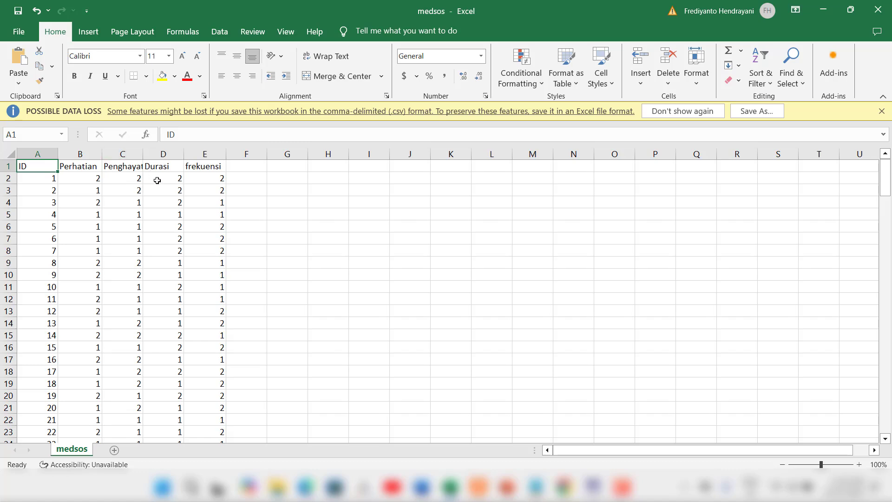
left_click_drag(142, 153, 147, 154)
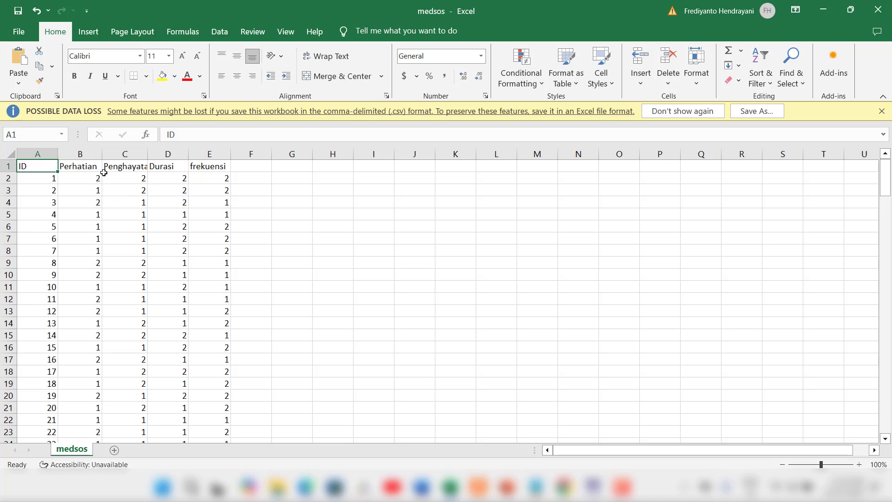
left_click(88, 165)
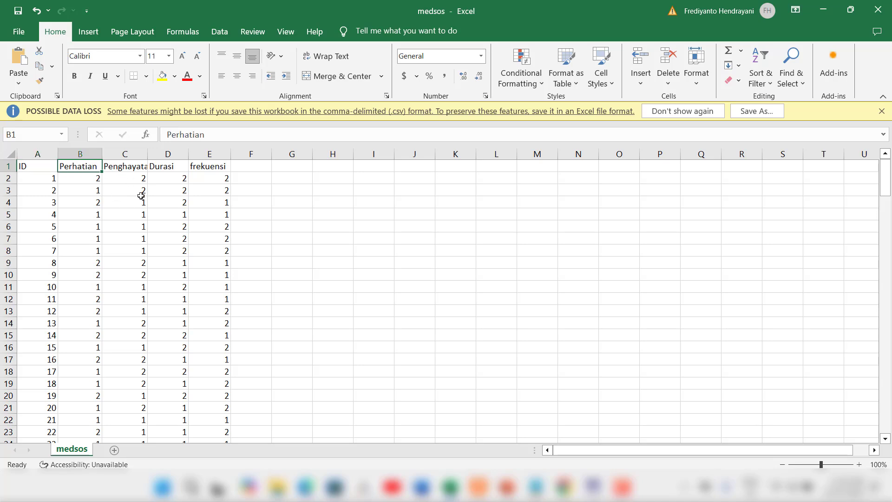
left_click_drag(147, 154, 153, 154)
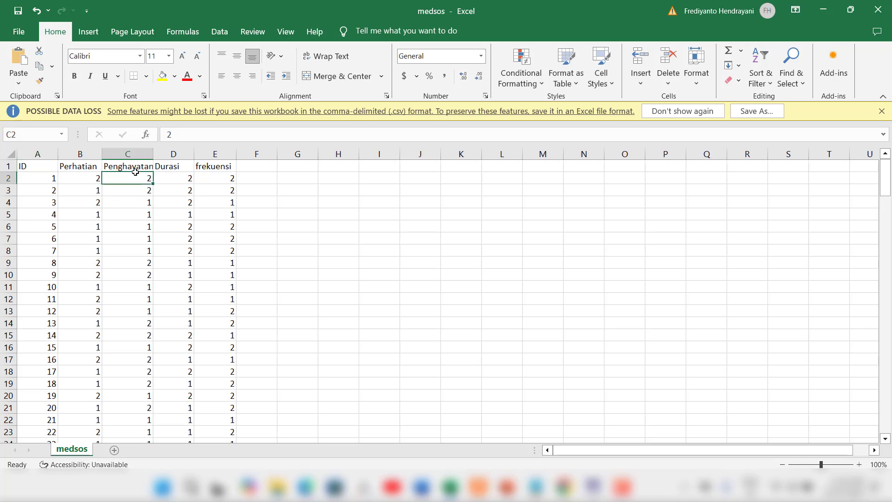
Examine the header cells of the four indicator variables: Perhatian, Penghayatan, Durasi and frekuensi.
left_click(138, 167)
left_click(182, 168)
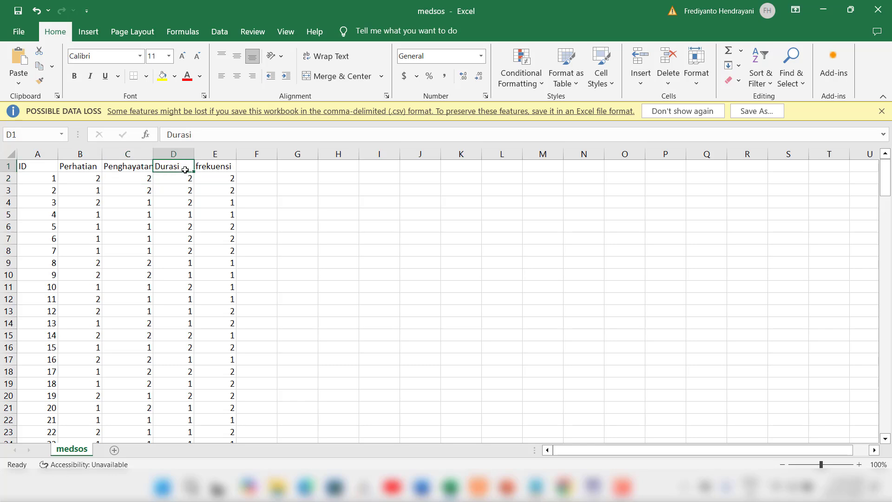
left_click(218, 167)
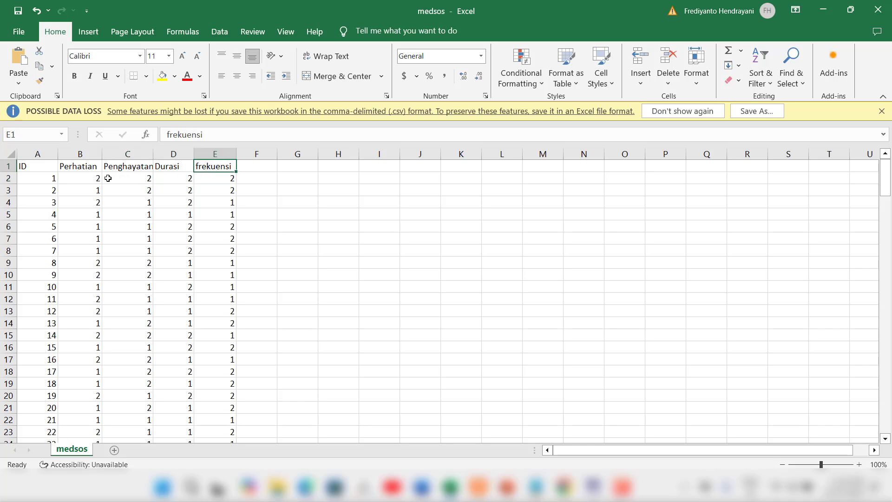
left_click(80, 166)
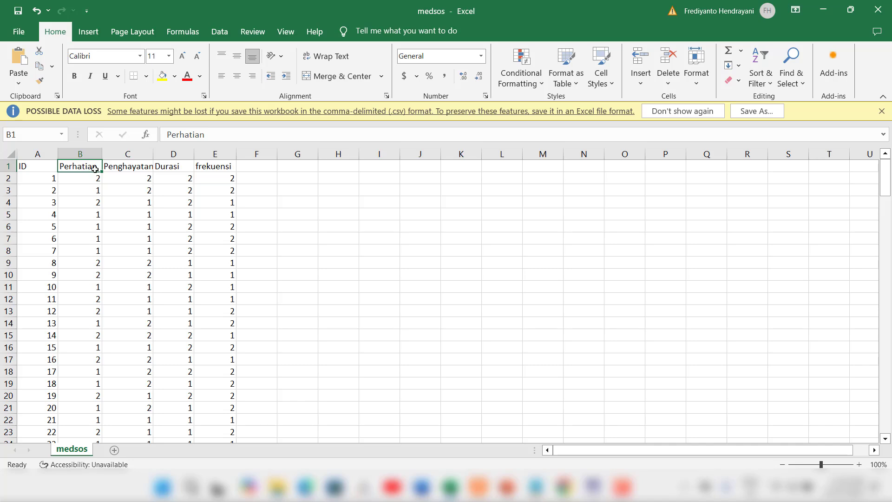
left_click(119, 163)
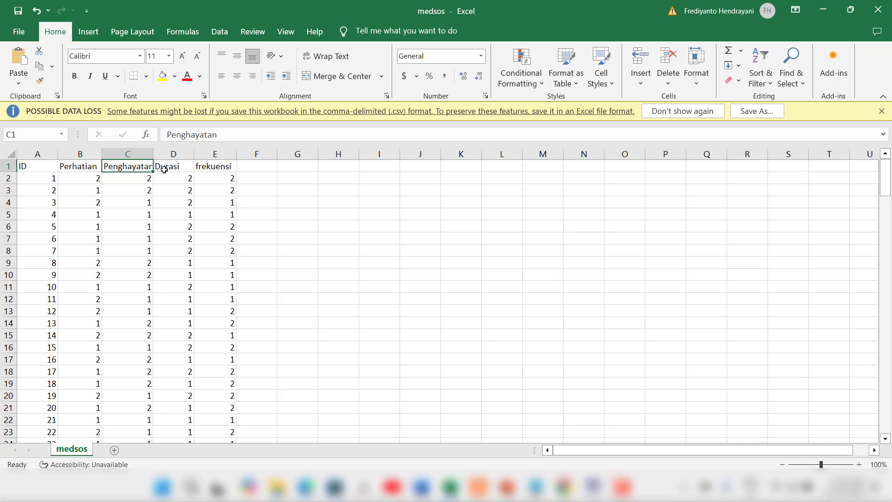
left_click(184, 165)
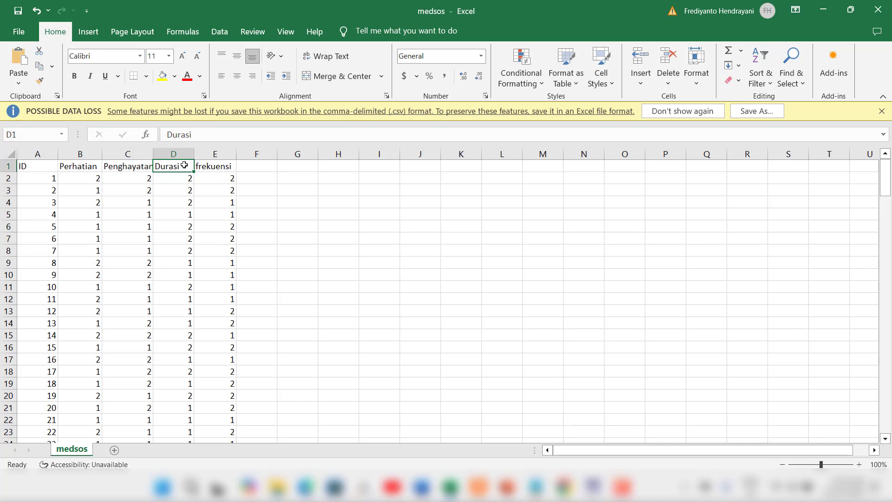
left_click(213, 169)
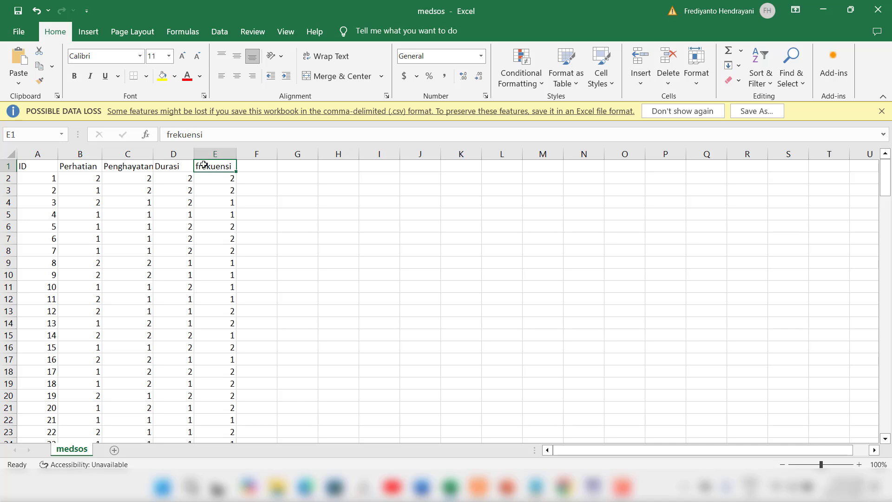
left_click(172, 166)
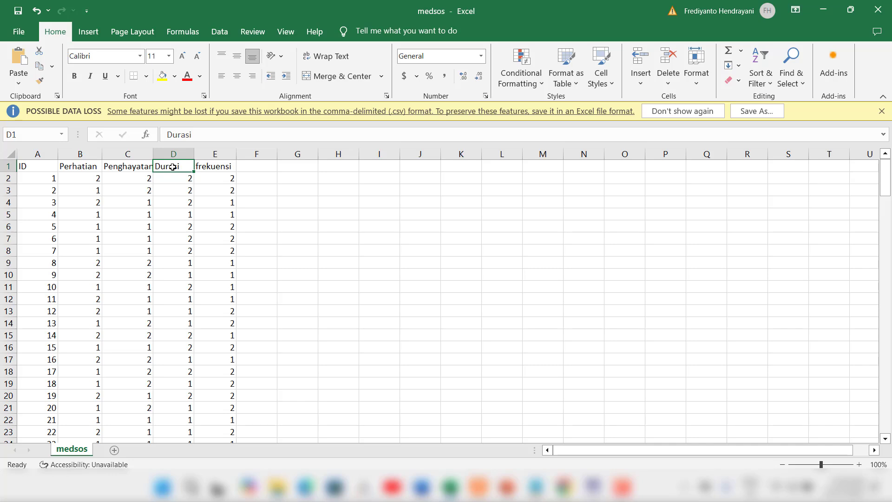
left_click(217, 169)
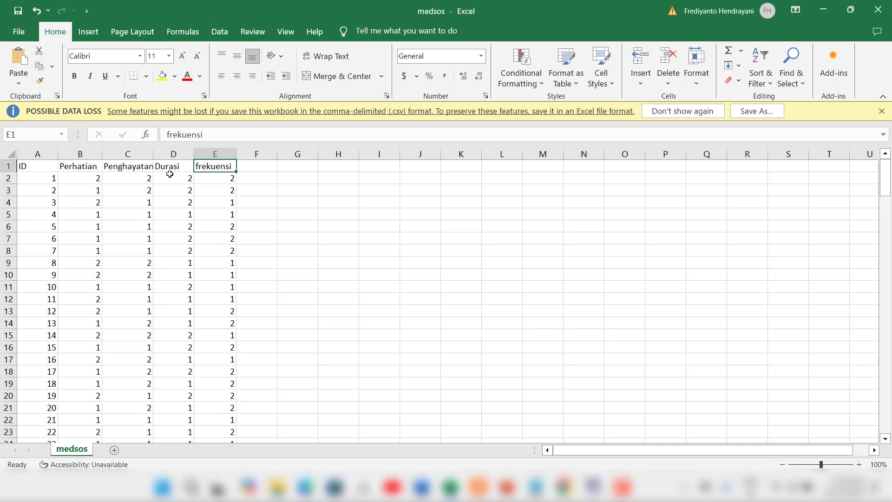
left_click(262, 180)
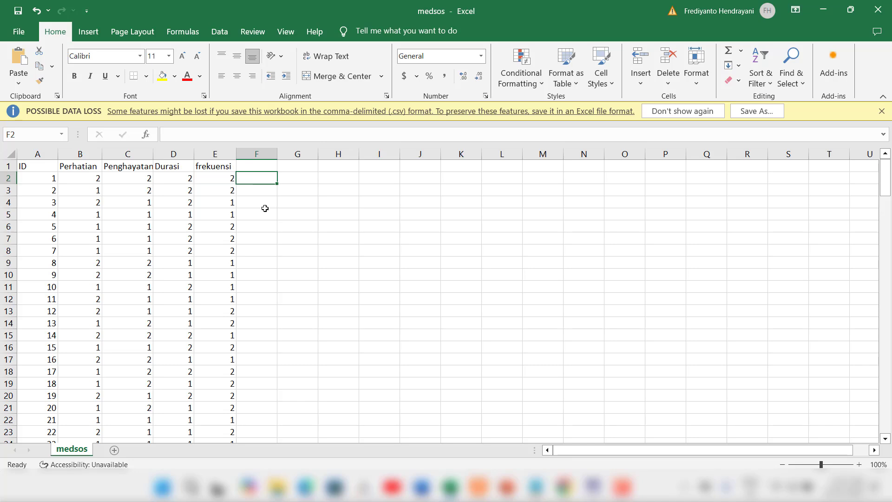
Delete the header row containing the variable names from the medsos sheet.
left_click(258, 149)
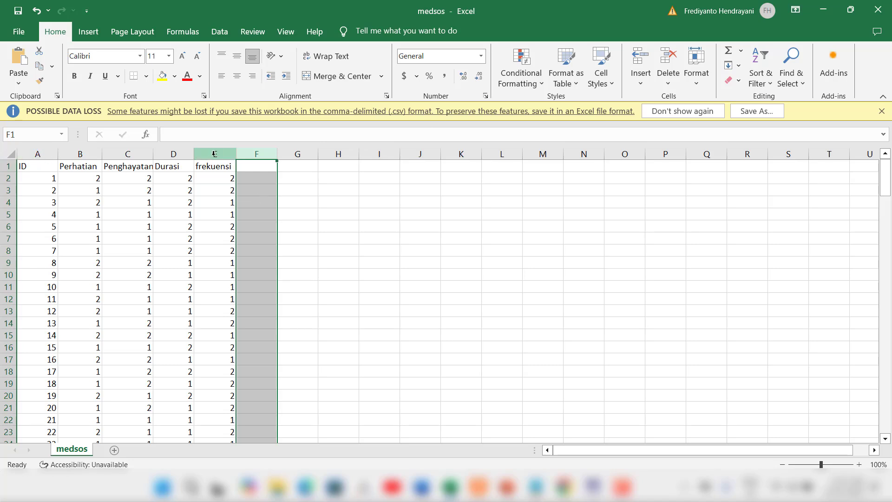
left_click(8, 166)
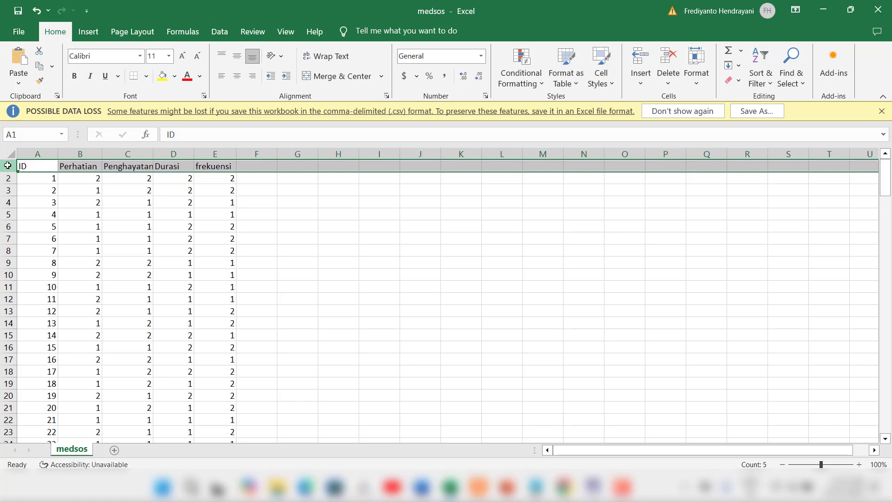
right_click(8, 166)
left_click(38, 277)
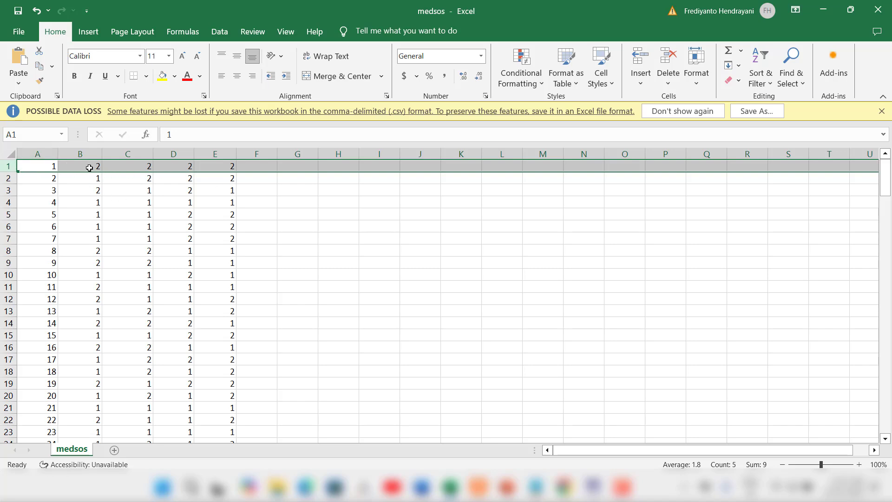
Save the sheet as a comma-delimited CSV file named medsos in the Documents folder.
left_click(18, 31)
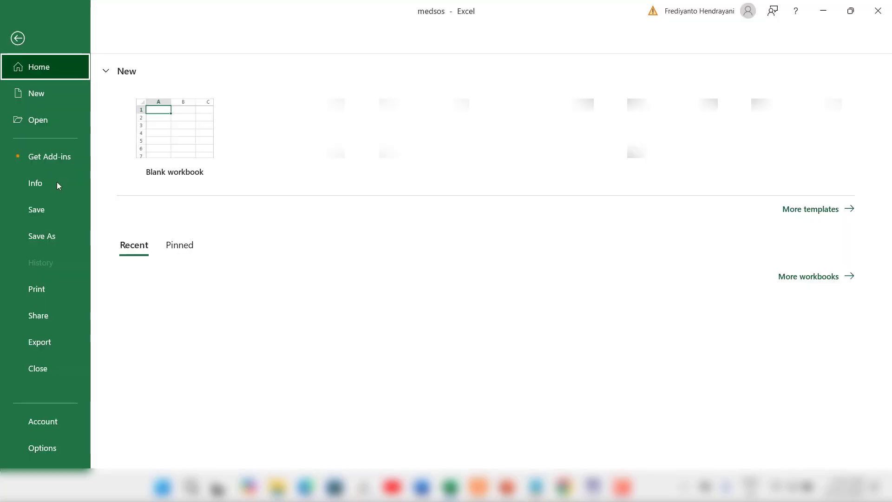
left_click(57, 235)
left_click(172, 244)
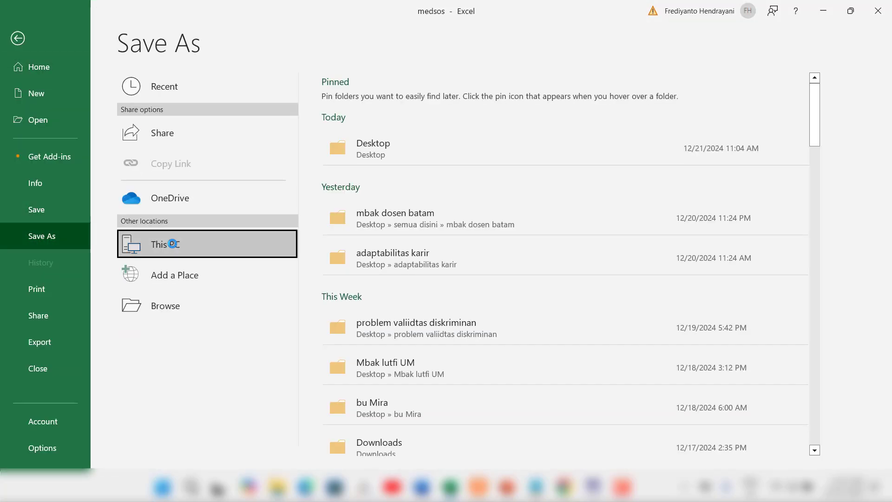
left_click(172, 243)
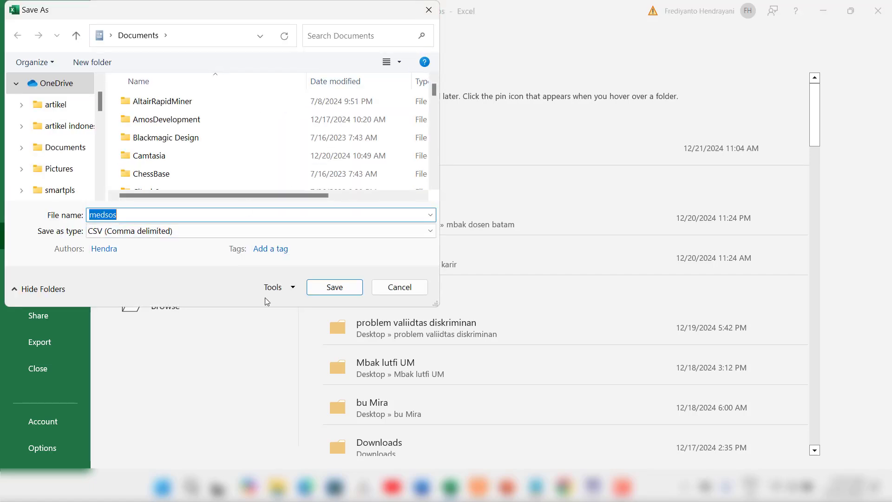
left_click(338, 291)
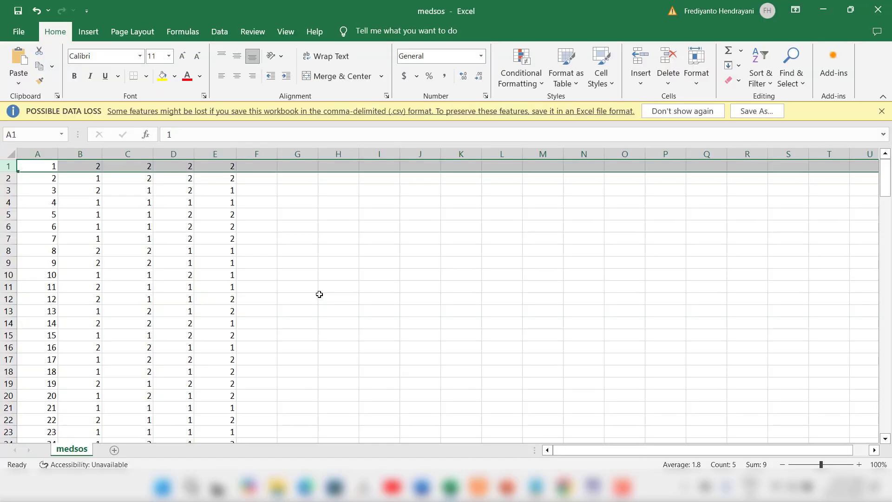
Close the medsos workbook, switch to Mplus and open the input file Mptext1.inp from the Desktop folder.
left_click(881, 11)
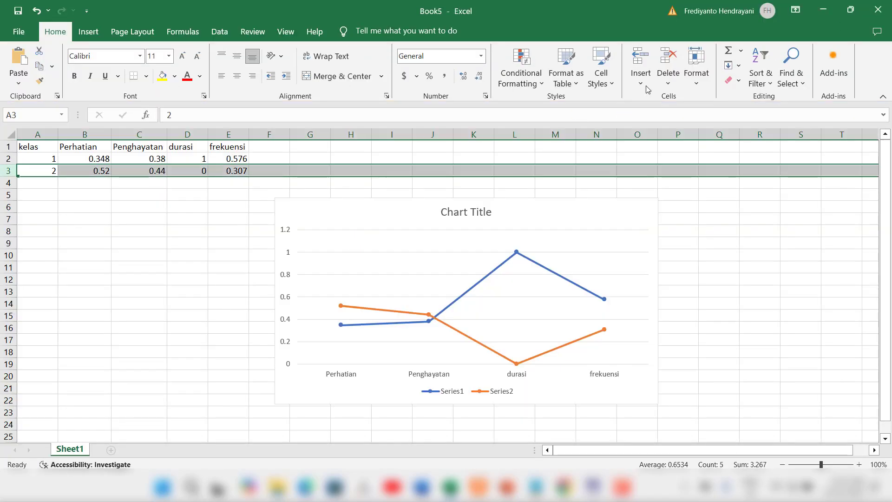
left_click(822, 9)
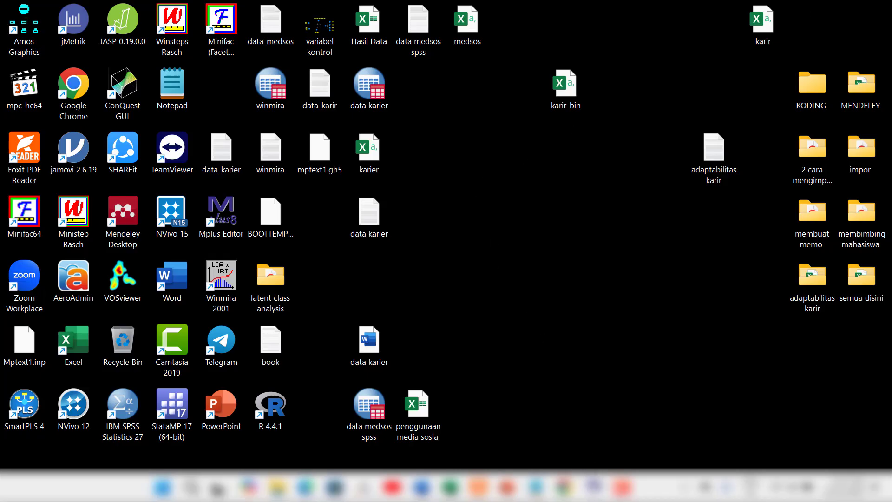
left_click(594, 487)
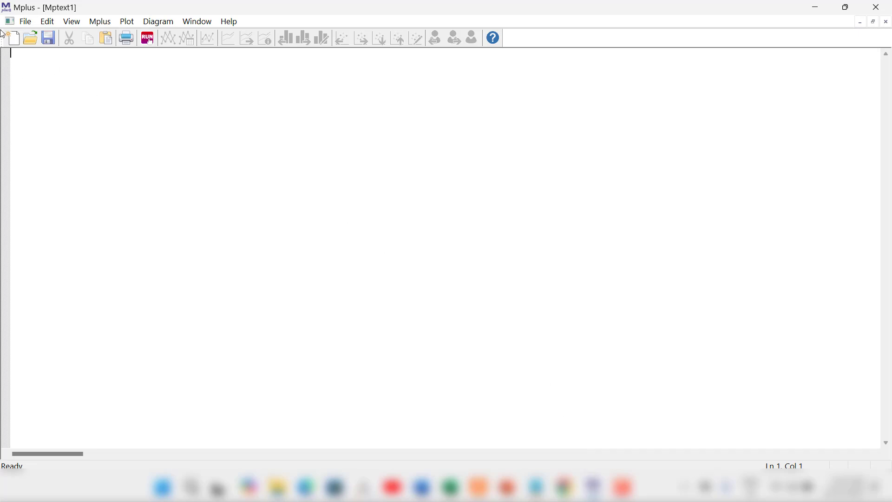
left_click(30, 40)
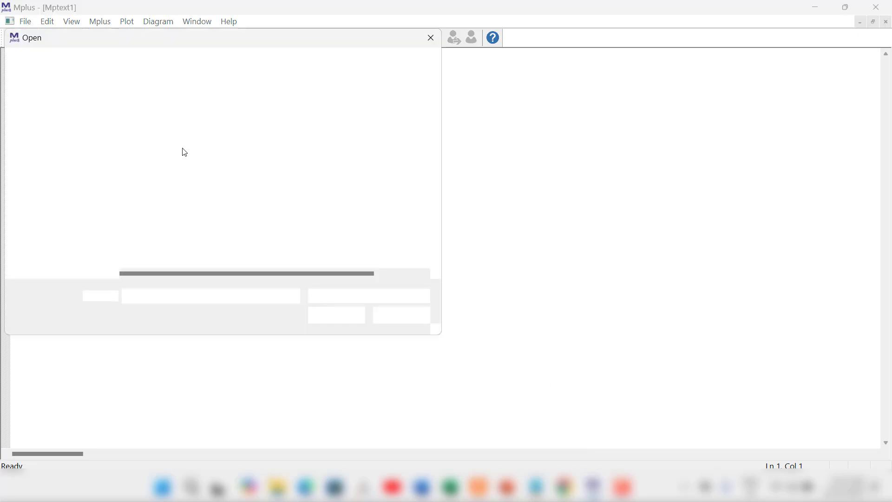
scroll(433, 183, "down", 2)
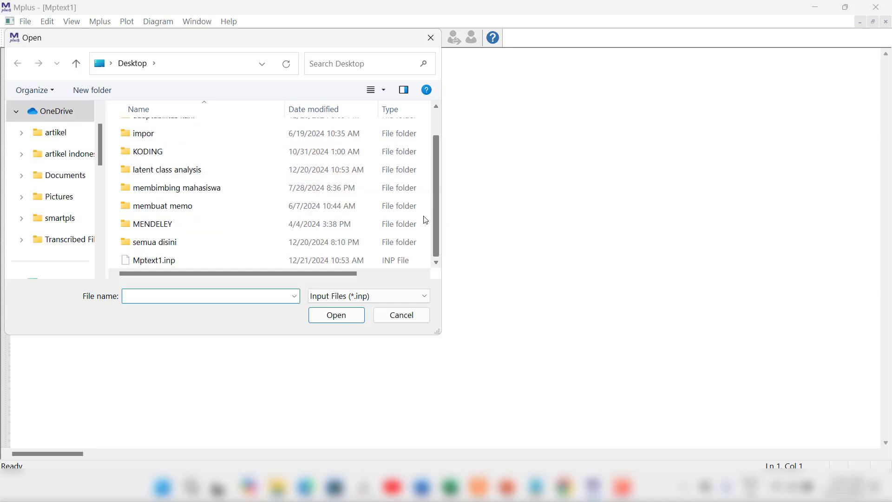
left_click(172, 259)
left_click(316, 314)
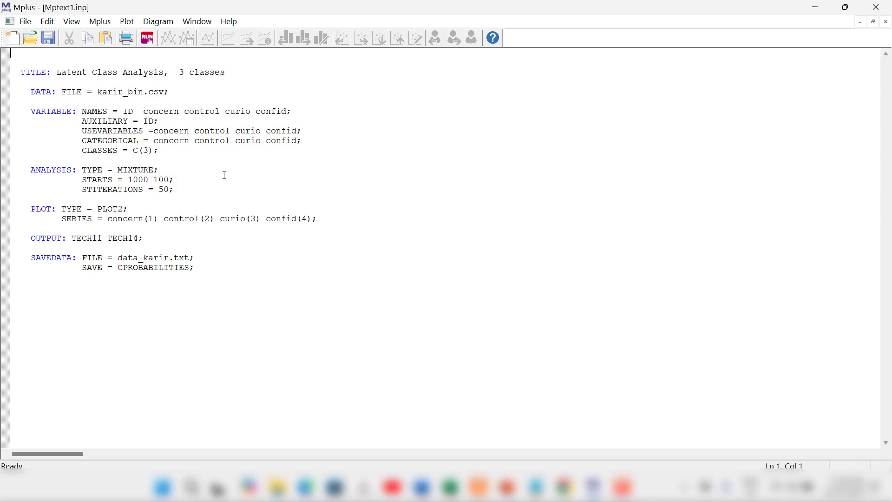
Delete all but the first letter of "concern" in the NAMES line and remove the class number 3 from the title.
left_click(180, 112)
key("BackSpace")
key("BackSpace")
key("BackSpace")
key("BackSpace")
key("BackSpace")
key("BackSpace")
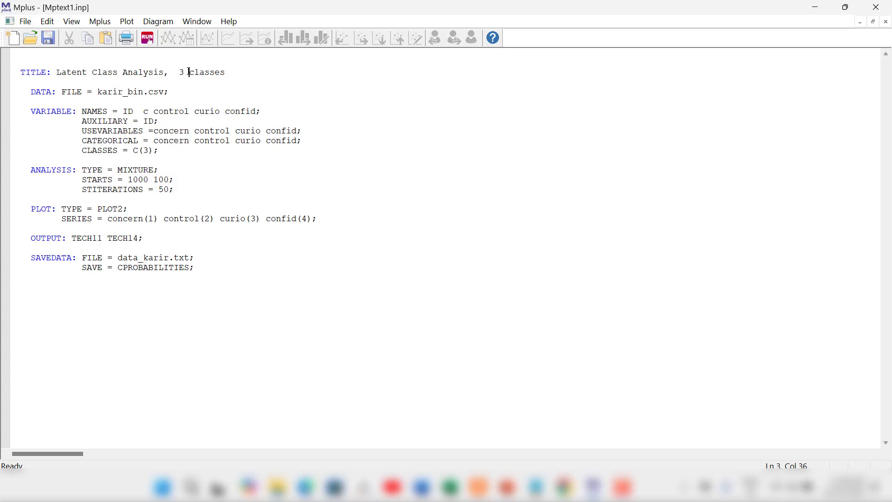
key("BackSpace")
key("BackSpace")
Replace the data file name karir_bin with medsos in the DATA line, keeping the .csv extension.
left_click(144, 92)
key("BackSpace")
key("BackSpace")
key("BackSpace")
key("BackSpace")
key("BackSpace")
key("BackSpace")
key("BackSpace")
key("BackSpace")
key("BackSpace")
type("medo")
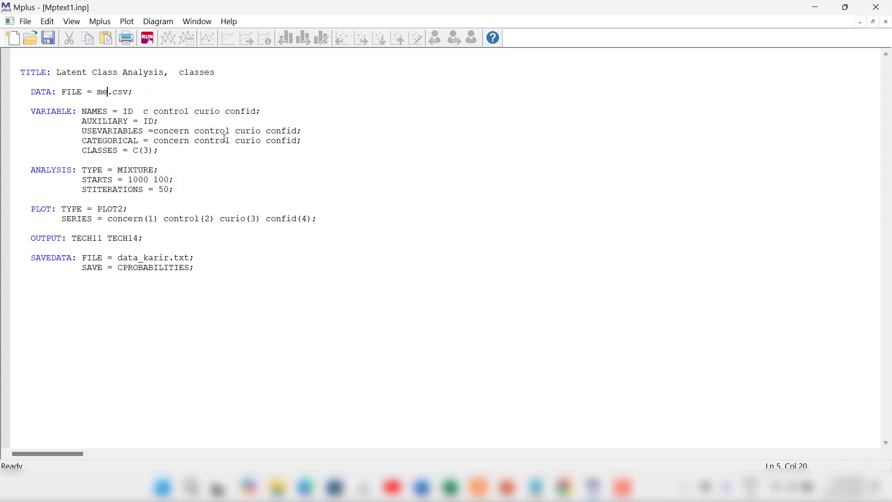
key("BackSpace")
type("sos")
Return to the desktop and open the medsos CSV file in Excel.
left_click(815, 7)
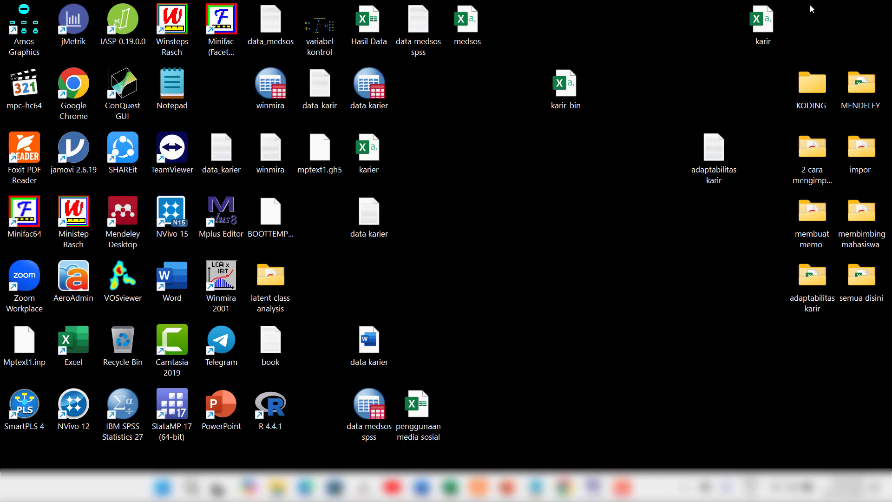
left_click(581, 484)
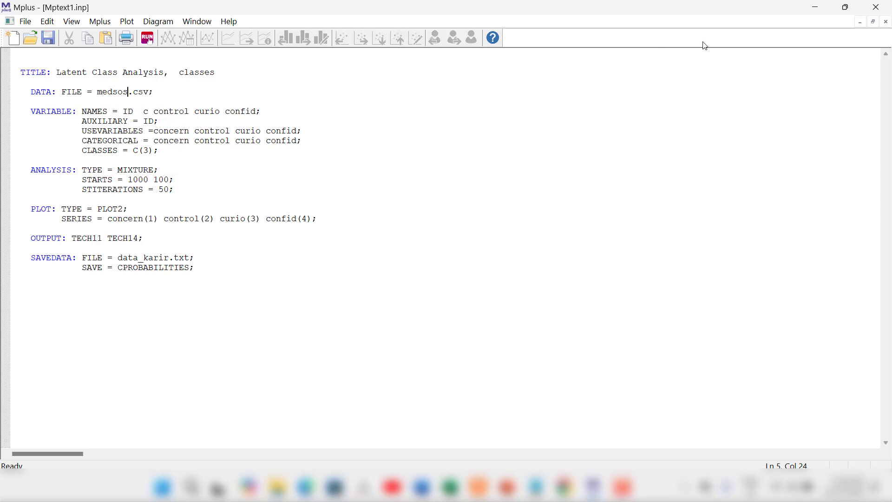
left_click(815, 8)
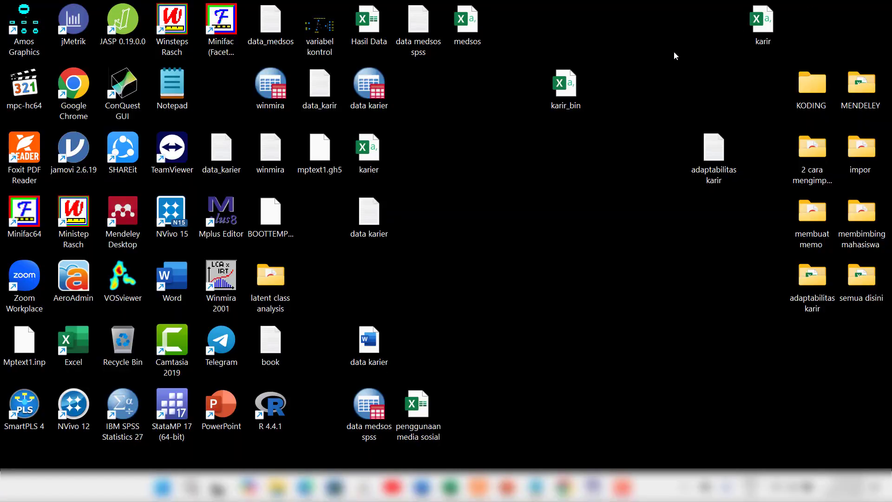
double_click(481, 32)
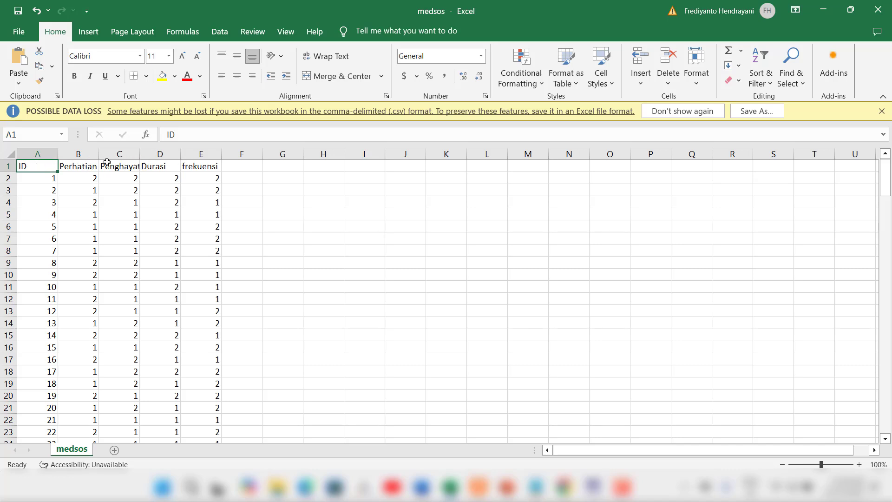
Delete the header row with the variable names from the medsos sheet and save the CSV file.
right_click(5, 166)
left_click(42, 298)
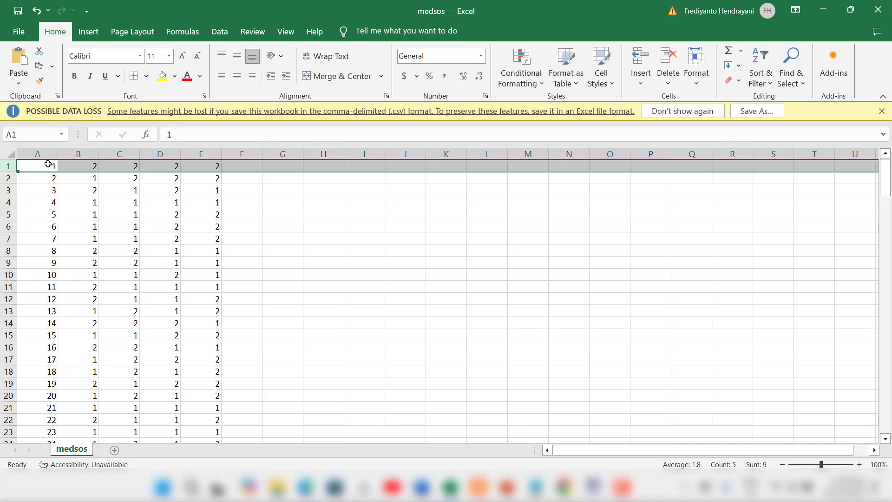
left_click(18, 33)
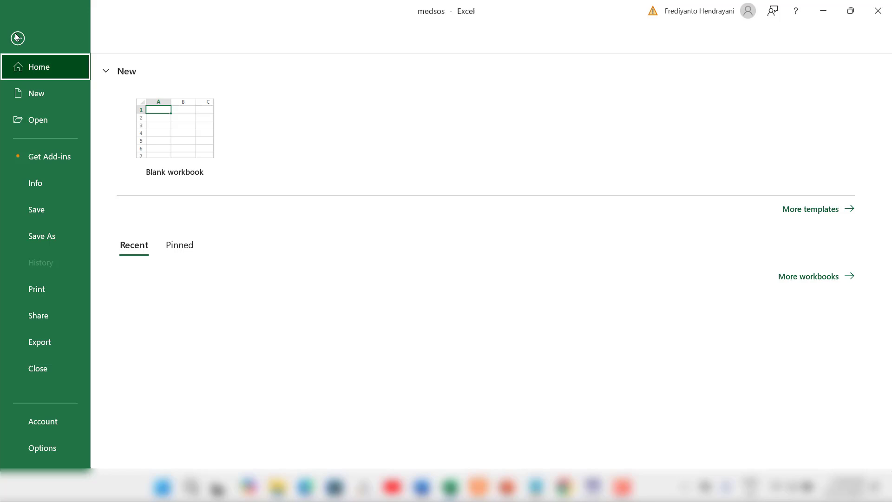
left_click(42, 210)
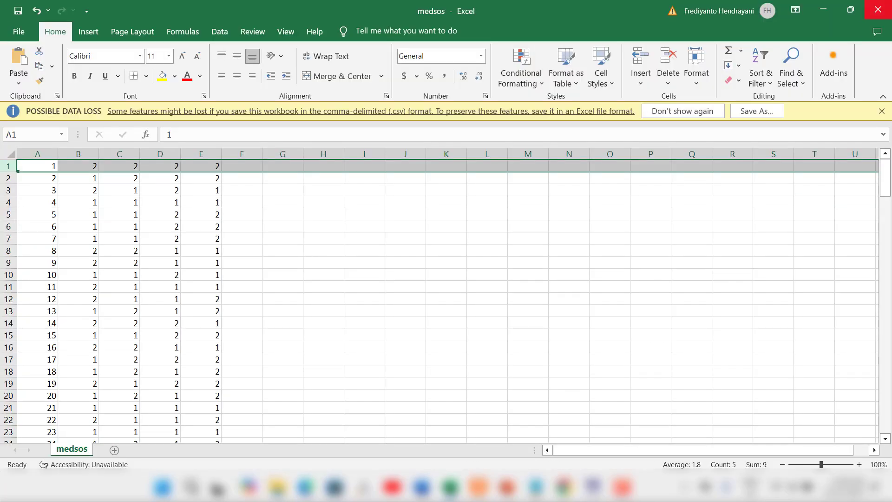
Close the medsos workbook, reopen it from the desktop to check the first row, close it again and return to the desktop.
left_click(878, 9)
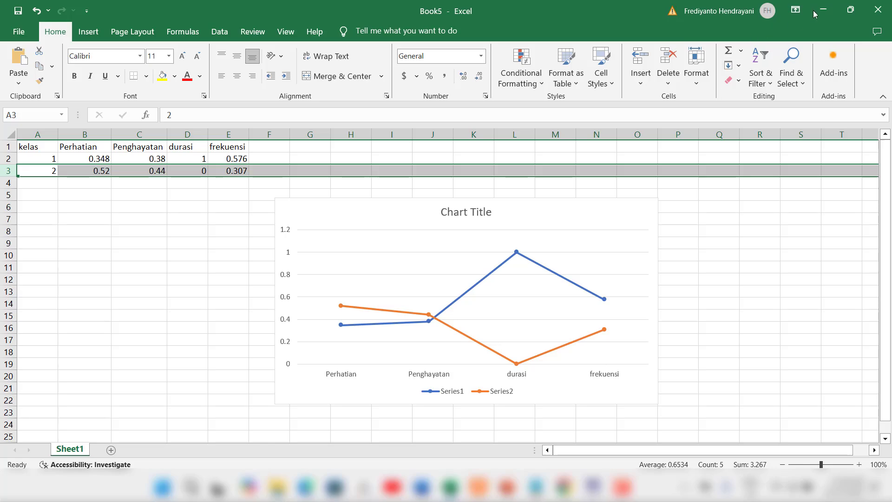
left_click(816, 13)
double_click(474, 26)
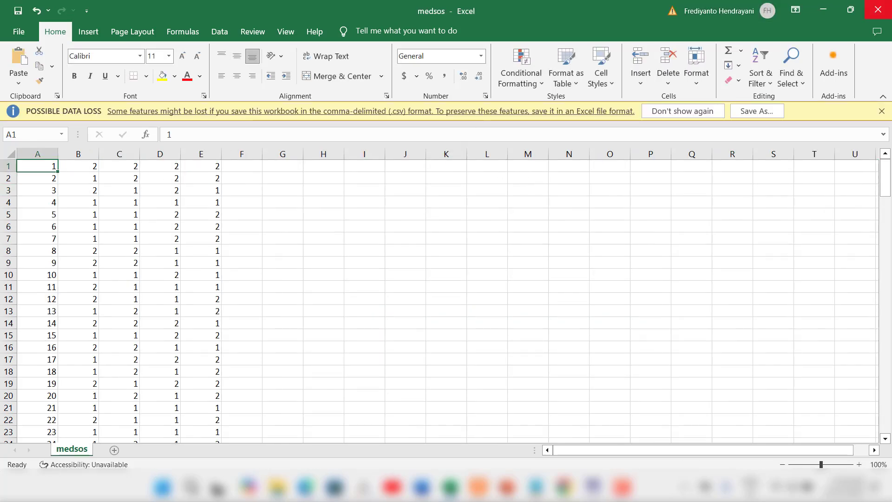
left_click(878, 9)
left_click(824, 10)
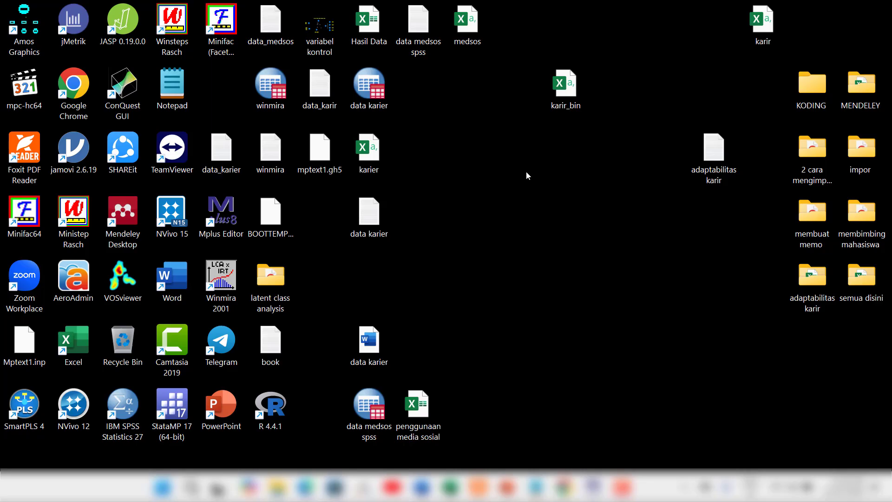
Switch to Mplus and insert the variable name perhati after ID in the NAMES line.
left_click(594, 487)
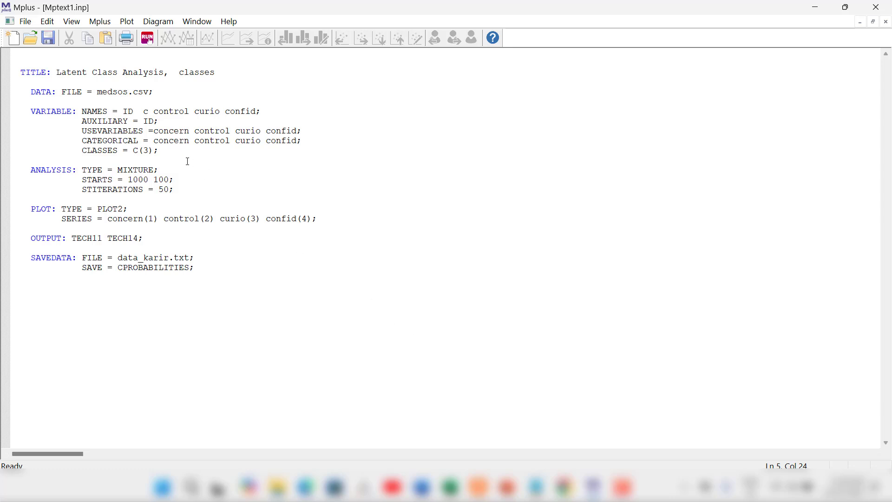
left_click(138, 111)
type("pe")
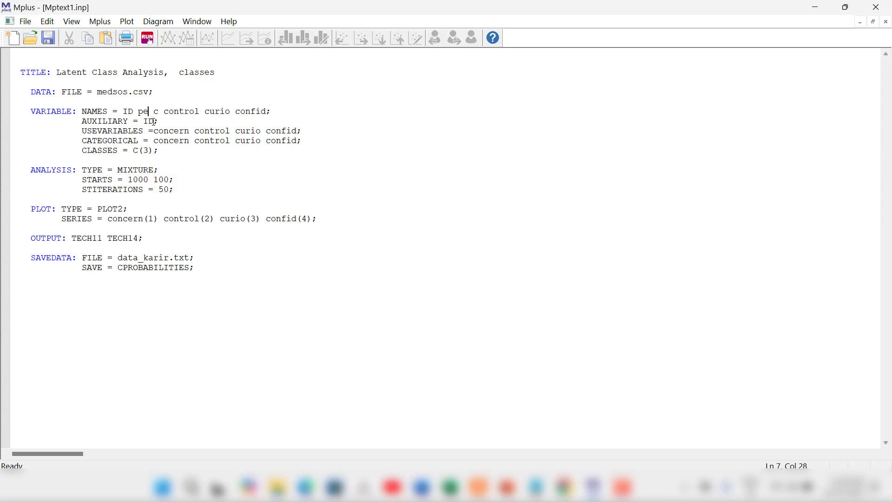
type("rha")
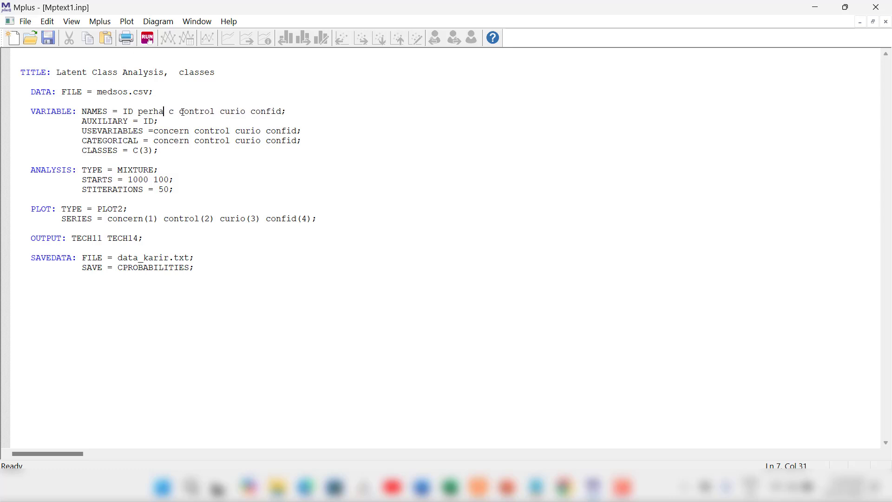
type("t")
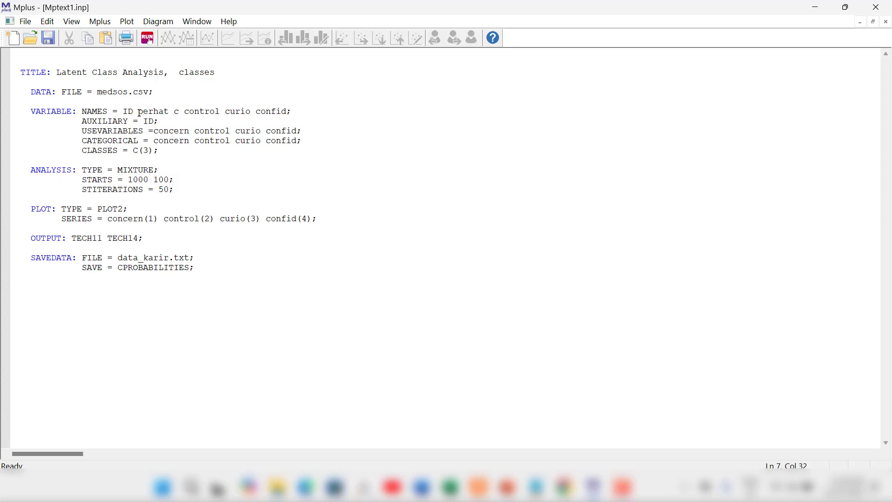
left_click_drag(138, 112, 168, 113)
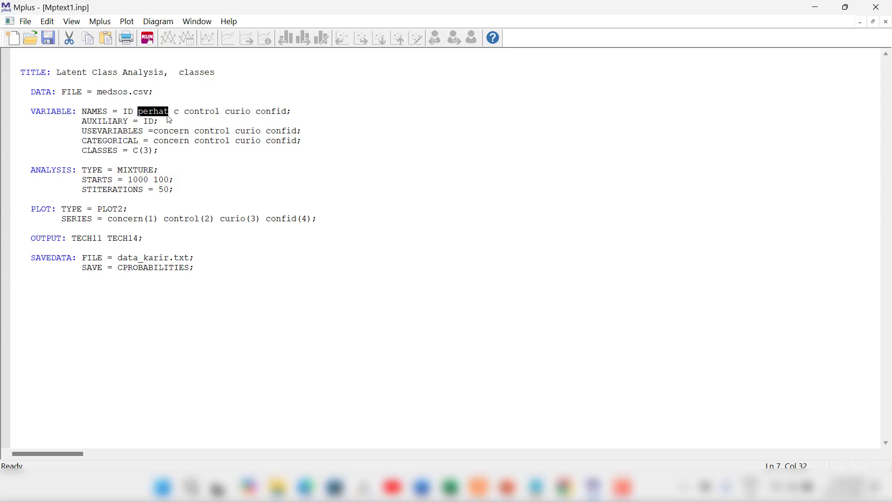
left_click(170, 114)
type("ian")
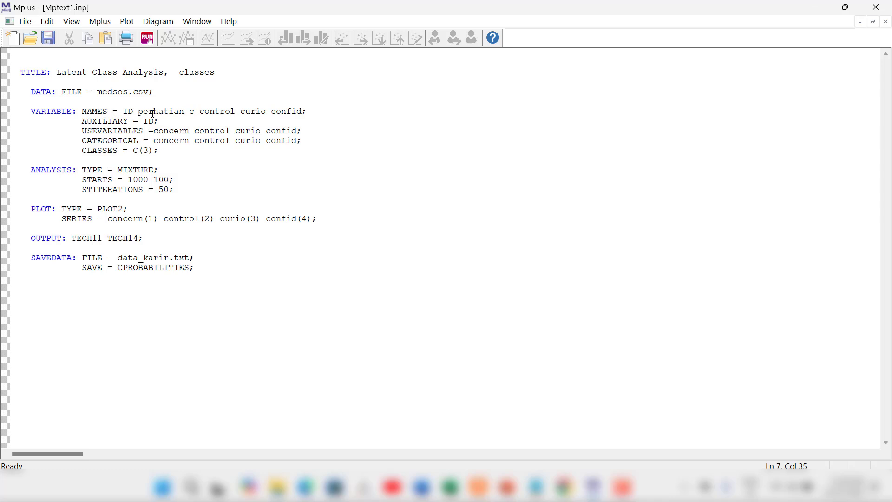
key("BackSpace")
key("BackSpace")
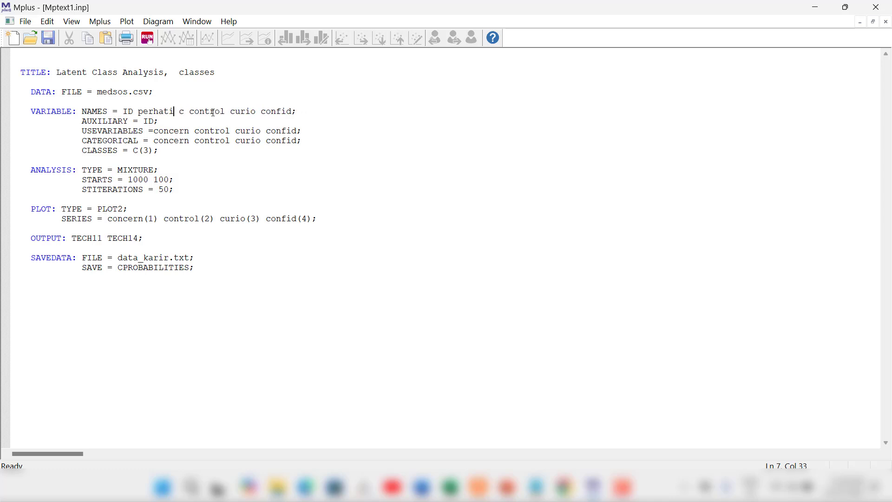
Replace "c control" in the NAMES line with the abbreviated variable name penghyt.
left_click(226, 111)
key("BackSpace")
key("BackSpace")
key("BackSpace")
key("BackSpace")
key("BackSpace")
key("BackSpace")
key("BackSpace")
key("BackSpace")
key("BackSpace")
type("pengh")
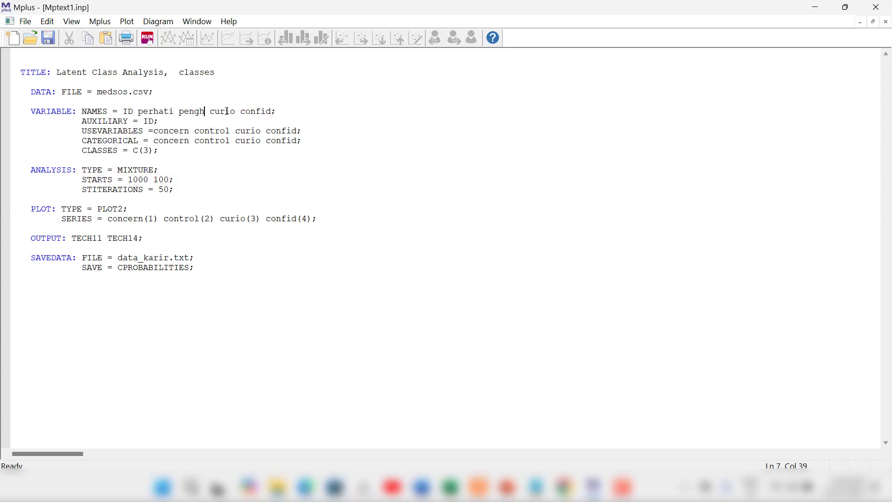
type("ha")
key("BackSpace")
key("BackSpace")
type("ayat")
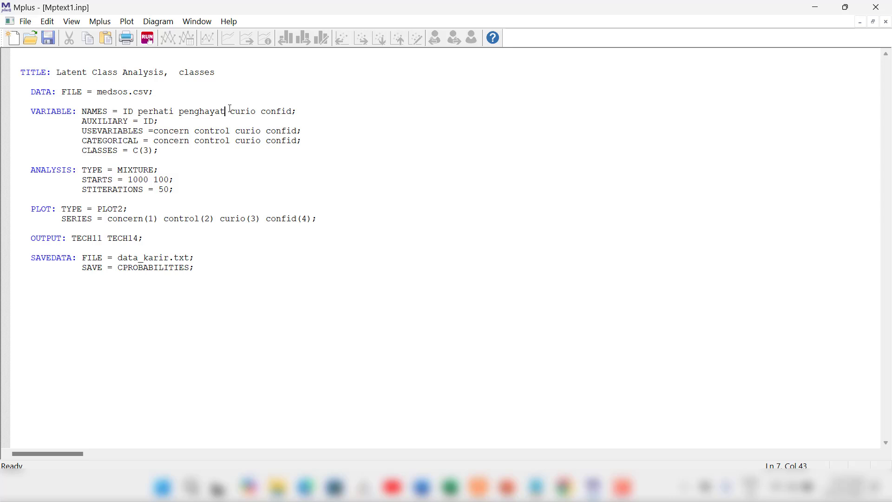
key("BackSpace")
key("BackSpace")
key("BackSpace")
key("BackSpace")
key("BackSpace")
type("yt")
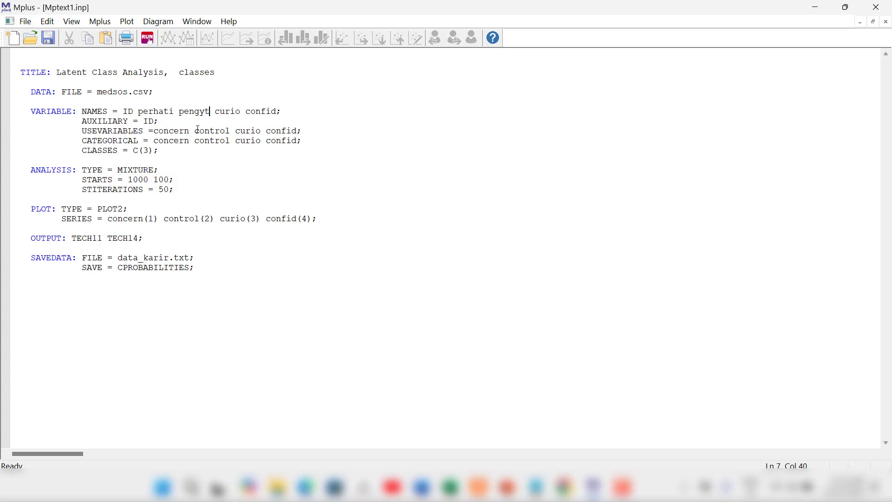
key("BackSpace")
key("BackSpace")
key("BackSpace")
type("ghyt")
Replace curio with durasi and confid with frek in the NAMES line.
left_click(245, 111)
key("BackSpace")
key("BackSpace")
key("BackSpace")
key("BackSpace")
key("BackSpace")
type("durasi")
left_click(286, 111)
key("BackSpace")
key("BackSpace")
key("BackSpace")
key("BackSpace")
key("BackSpace")
key("BackSpace")
type("frek")
Change penghyt to penghay in the NAMES line and add a space after the equals sign of USEVARIABLES.
left_click(216, 112)
key("BackSpace")
key("BackSpace")
type("ay")
left_click_drag(86, 121, 150, 121)
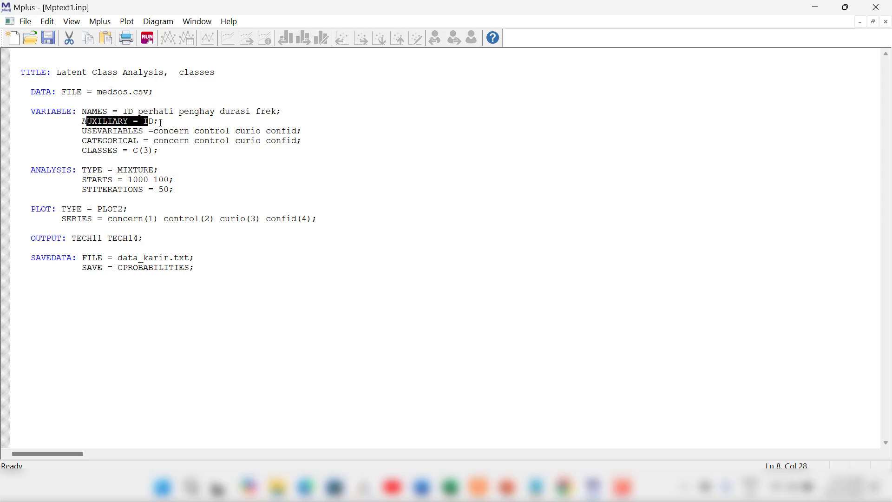
left_click(161, 123)
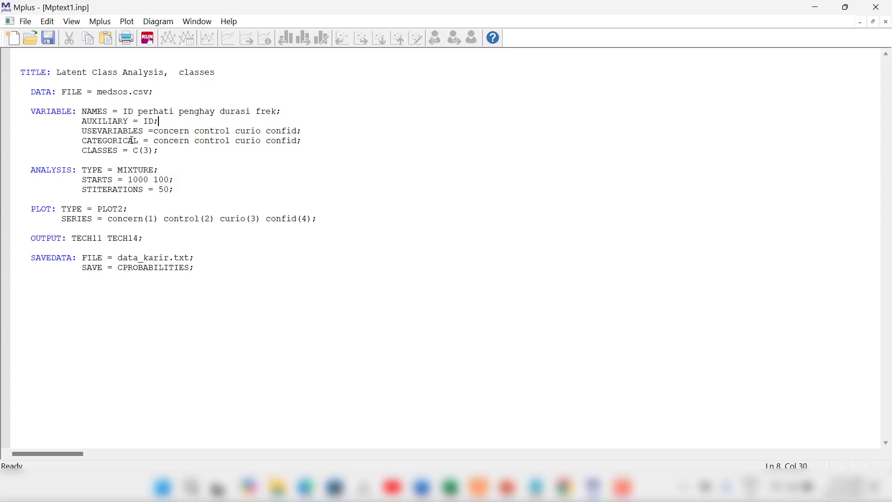
left_click(156, 132)
left_click_drag(138, 113, 275, 113)
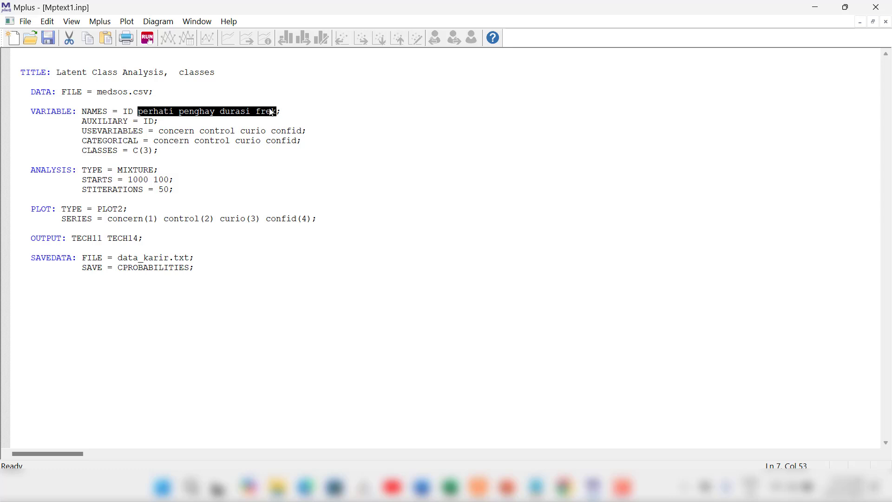
right_click(266, 108)
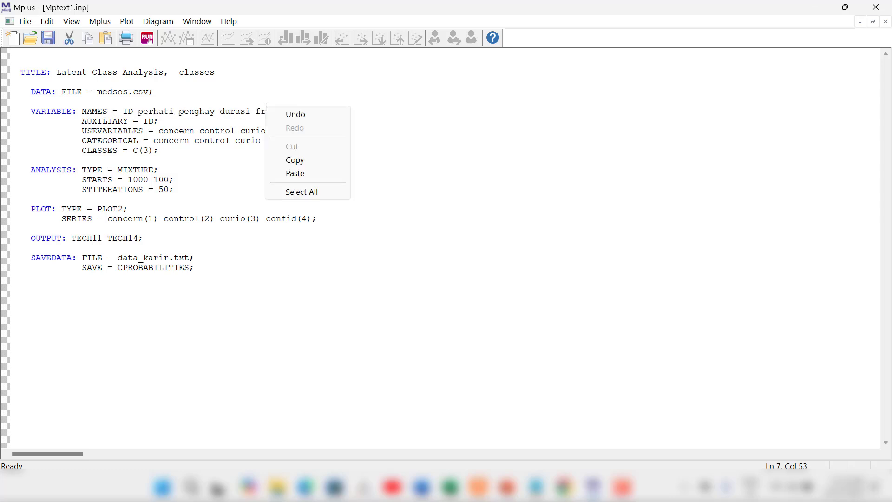
left_click(288, 147)
left_click_drag(160, 131, 299, 132)
right_click(298, 132)
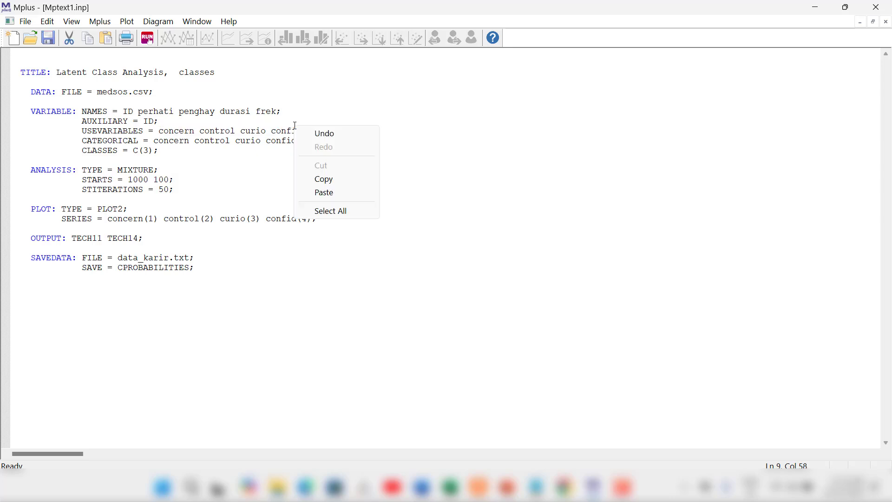
left_click(328, 194)
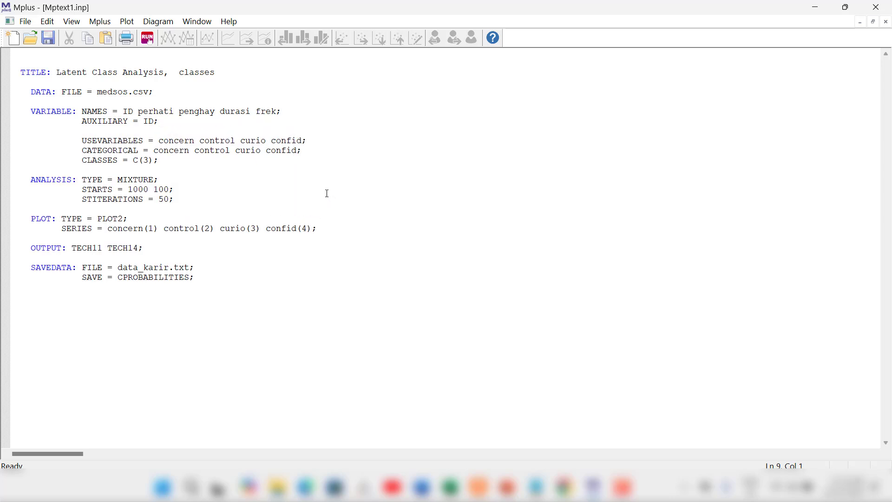
key("BackSpace")
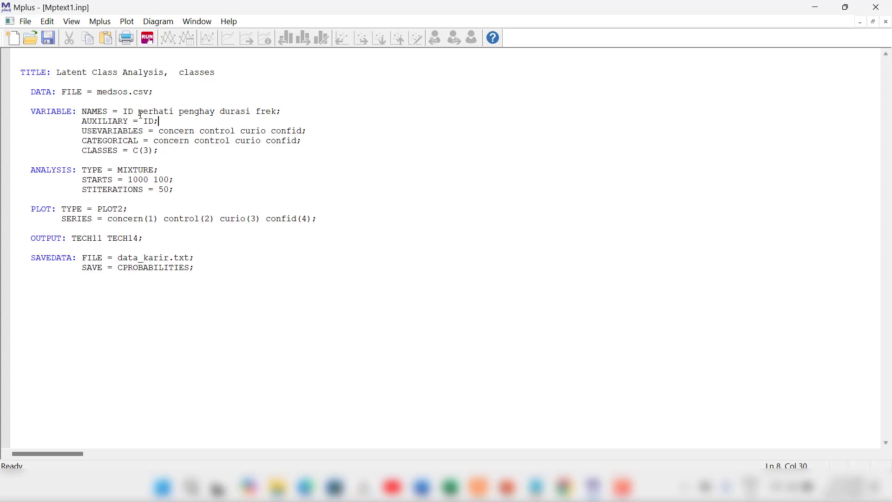
Copy "perhati penghay durasi frek" from the NAMES line over the old variable names in the USEVARIABLES and CATEGORICAL lines.
left_click_drag(138, 112, 275, 118)
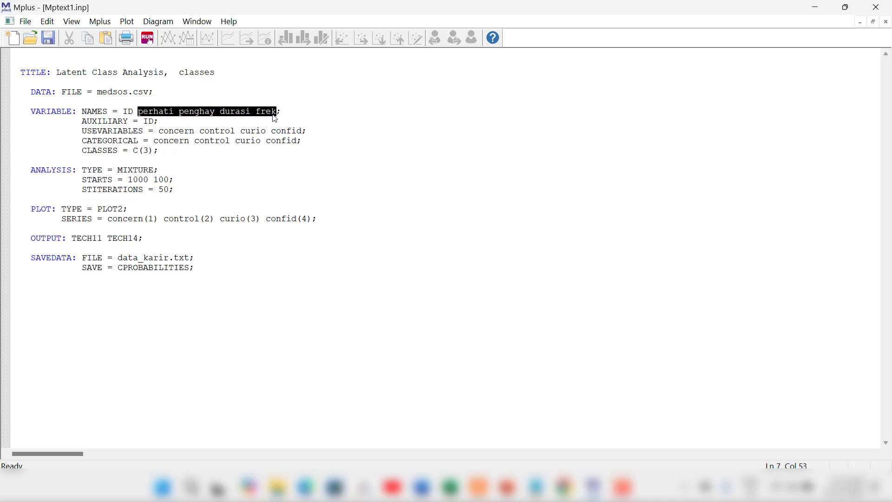
right_click(270, 115)
left_click(282, 163)
left_click_drag(159, 130, 302, 131)
right_click(292, 132)
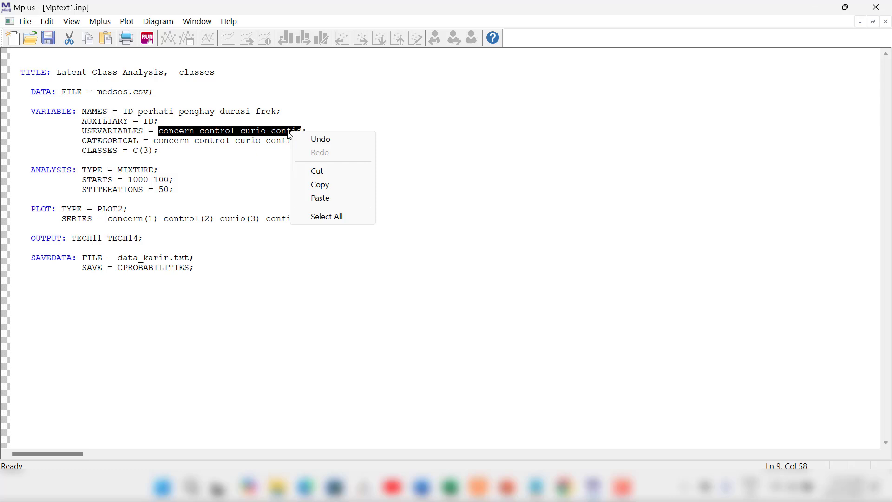
left_click(325, 202)
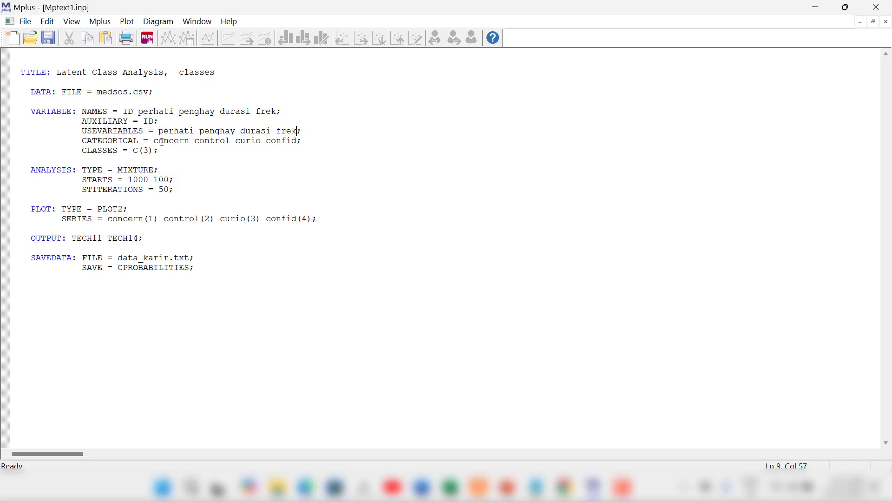
left_click_drag(154, 140, 297, 139)
right_click(282, 142)
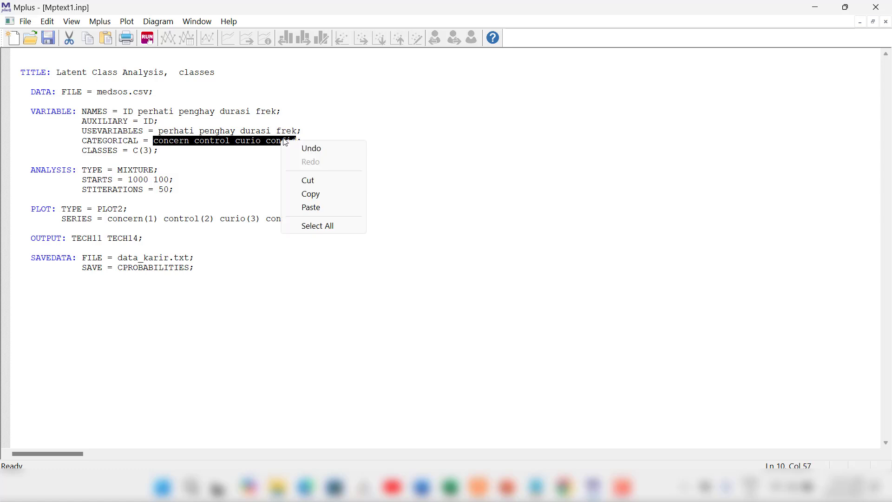
left_click(311, 207)
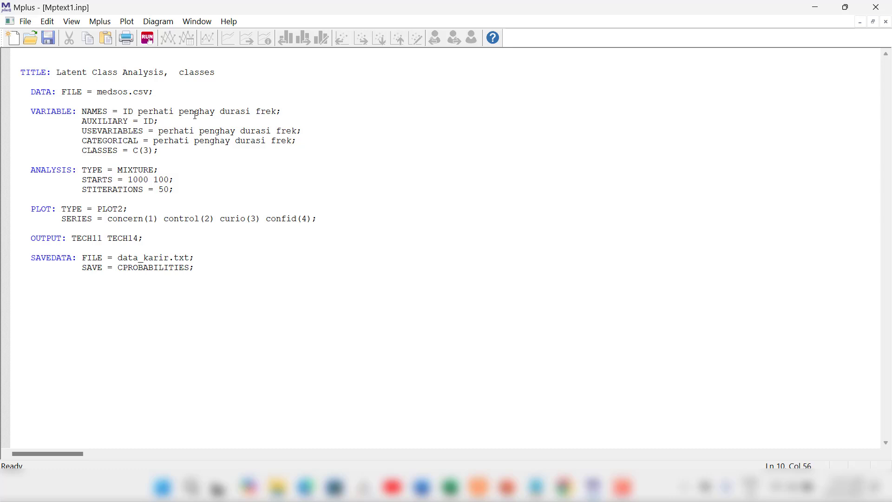
Set the number of latent classes to 2 in the CLASSES line, giving C(2).
left_click(149, 150)
key("BackSpace")
type("2")
left_click(144, 219)
left_click_drag(30, 170, 182, 198)
left_click(182, 198)
left_click_drag(31, 209, 128, 210)
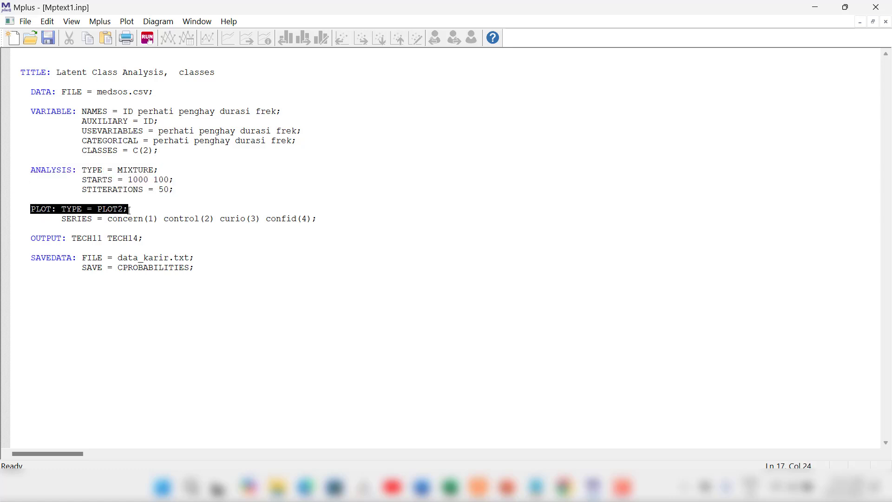
double_click(67, 219)
Replace concern with perhati in the SERIES line of the PLOT section, keeping its (1).
left_click(144, 218)
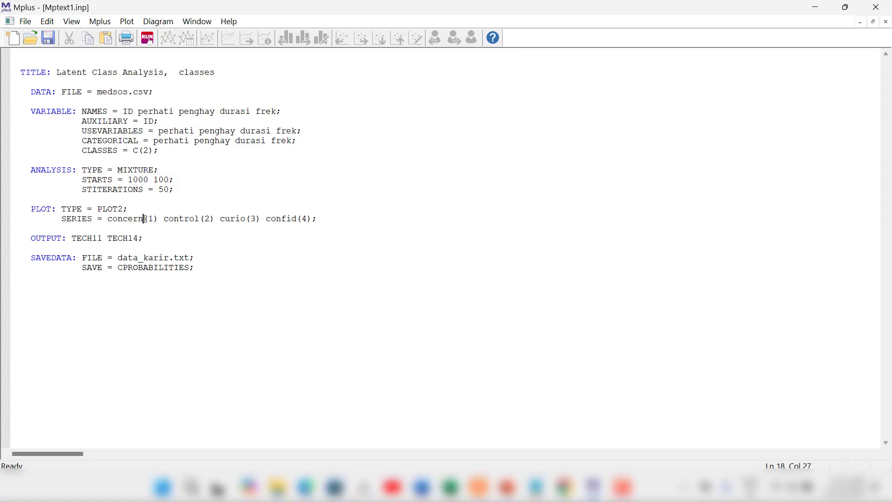
key("BackSpace")
key("BackSpace")
key("BackSpace")
key("BackSpace")
key("BackSpace")
key("BackSpace")
key("BackSpace")
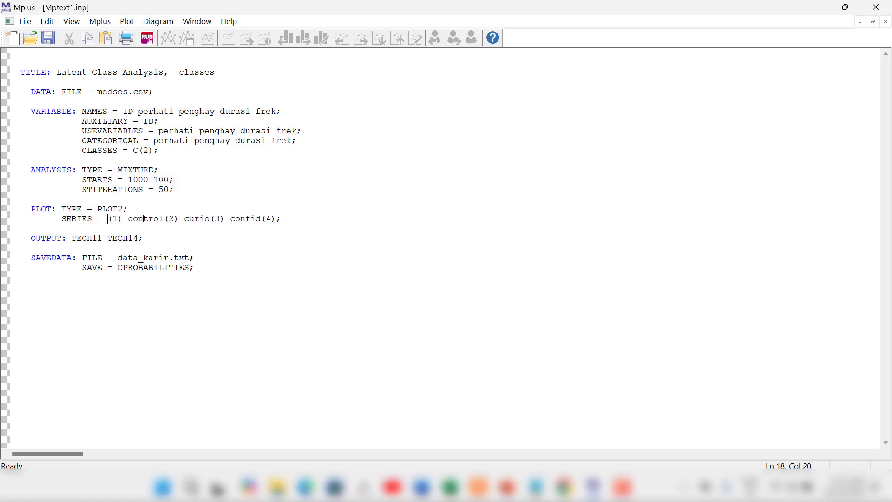
type("perhati")
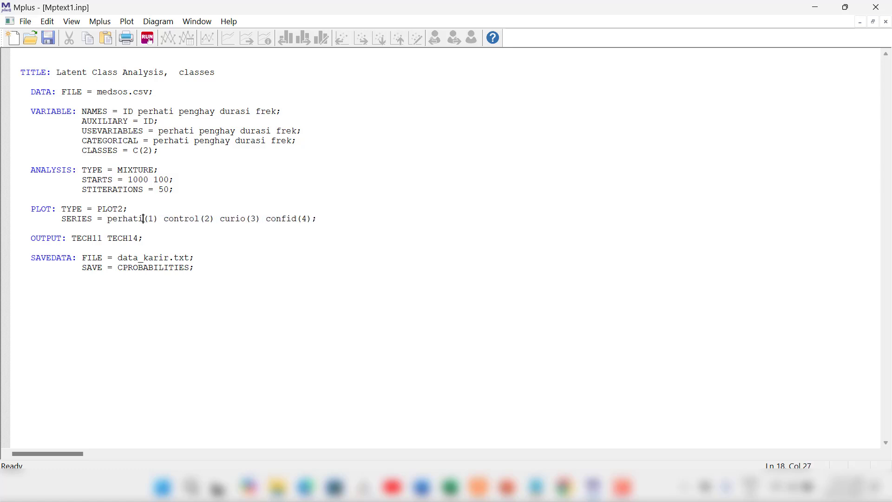
Replace control with penghay in the SERIES line, keeping its (2).
left_click(200, 219)
key("BackSpace")
key("BackSpace")
key("BackSpace")
key("BackSpace")
key("BackSpace")
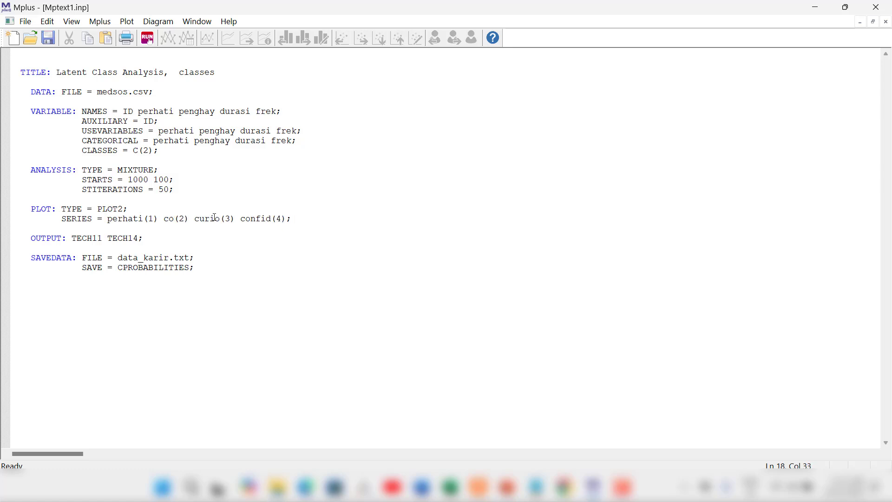
key("BackSpace")
key("BackSpace")
type("pen")
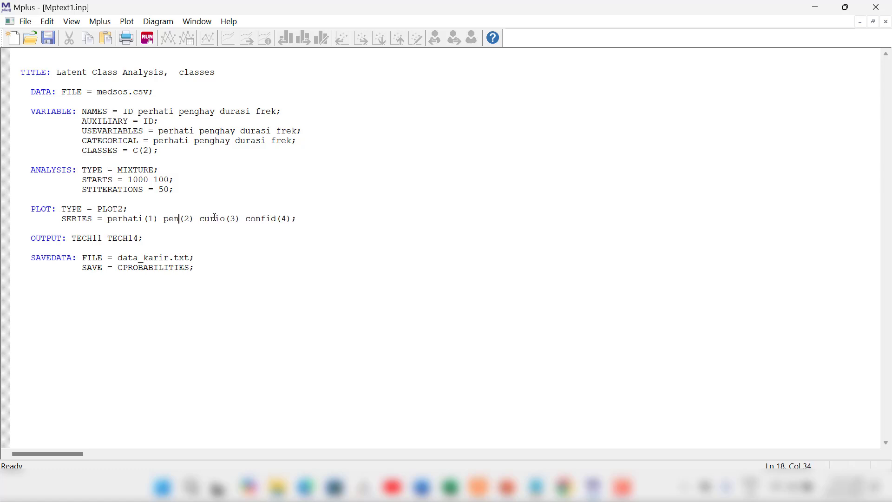
type("ghay")
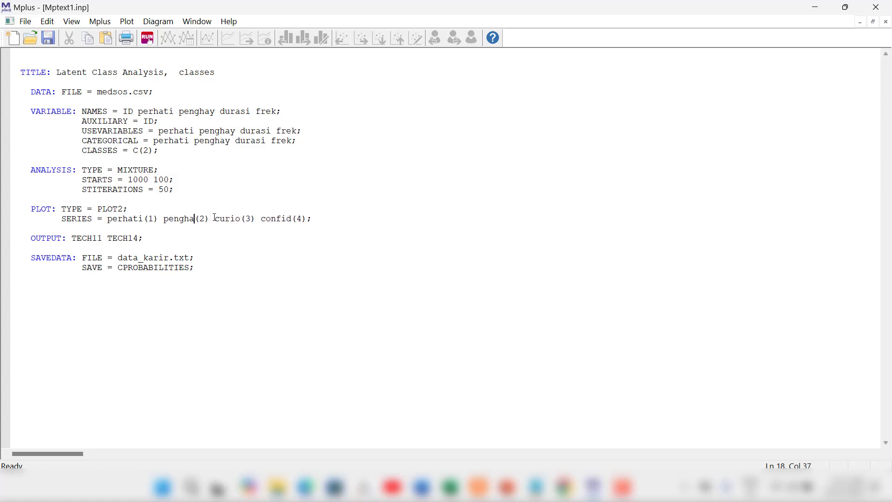
Replace curio with durasi in the SERIES line of the PLOT section, keeping its (3).
left_click(246, 225)
key("BackSpace")
key("BackSpace")
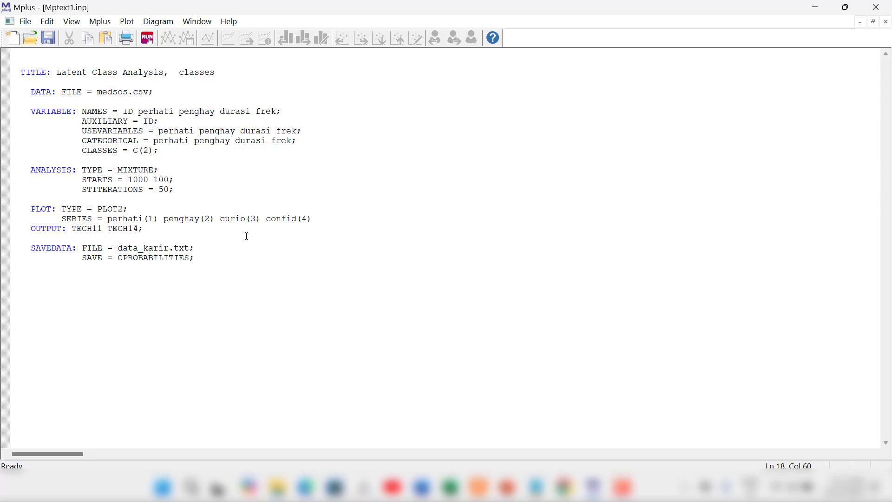
left_click(245, 219)
key("BackSpace")
key("BackSpace")
key("BackSpace")
key("BackSpace")
key("BackSpace")
type("durasi")
Replace confid with frek in the SERIES line, keeping its (4), and end the line with a semicolon.
key("BackSpace")
key("BackSpace")
key("BackSpace")
key("BackSpace")
key("BackSpace")
key("BackSpace")
type("frek")
left_click(311, 221)
type(";")
Rename the output file in the SAVEDATA section's FILE line as medsos_.txt.
left_click_drag(26, 229, 147, 234)
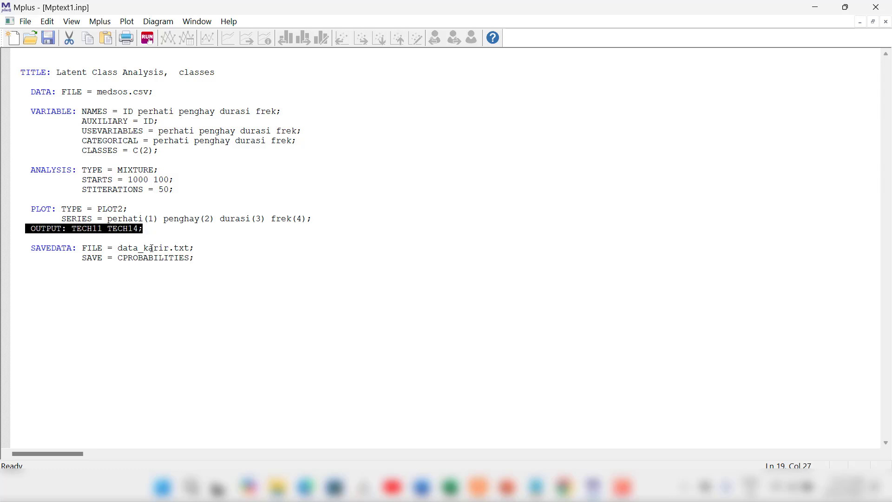
left_click(169, 248)
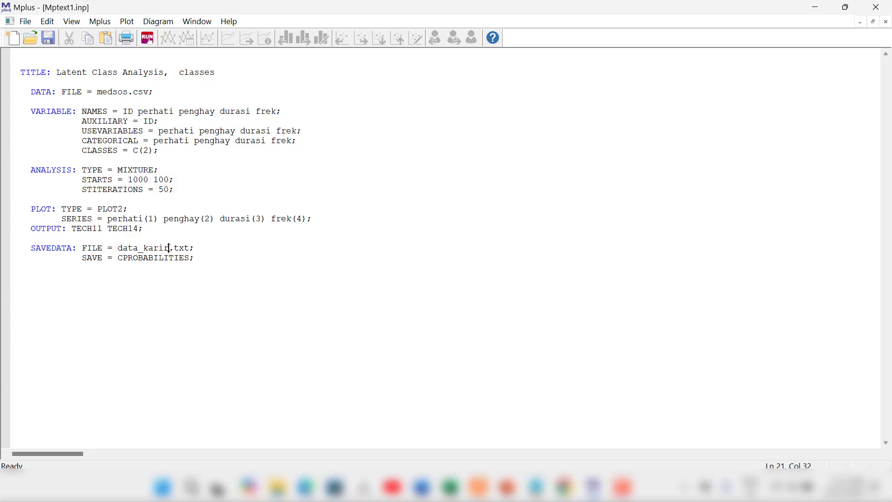
key("BackSpace")
key("BackSpace")
key("BackSpace")
key("BackSpace")
key("BackSpace")
key("BackSpace")
key("BackSpace")
key("BackSpace")
key("BackSpace")
key("BackSpace")
type("medson")
type("_")
key("BackSpace")
key("BackSpace")
type("s_")
left_click_drag(82, 247, 179, 247)
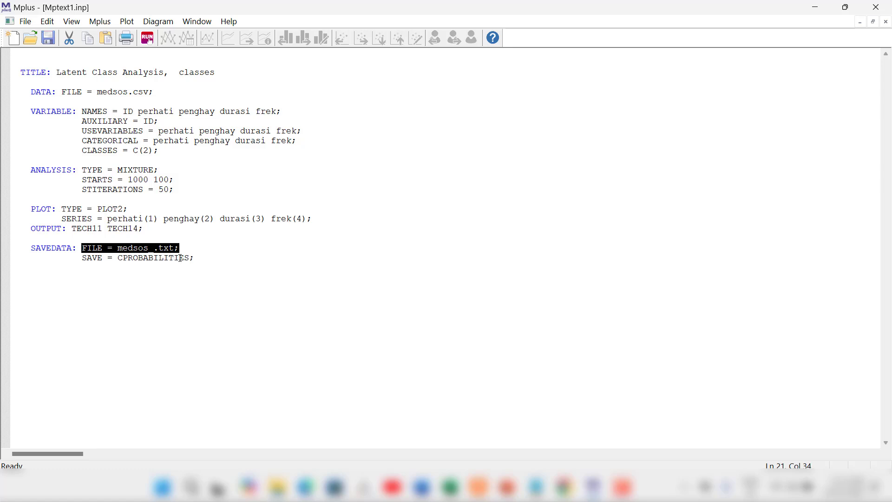
left_click(197, 251)
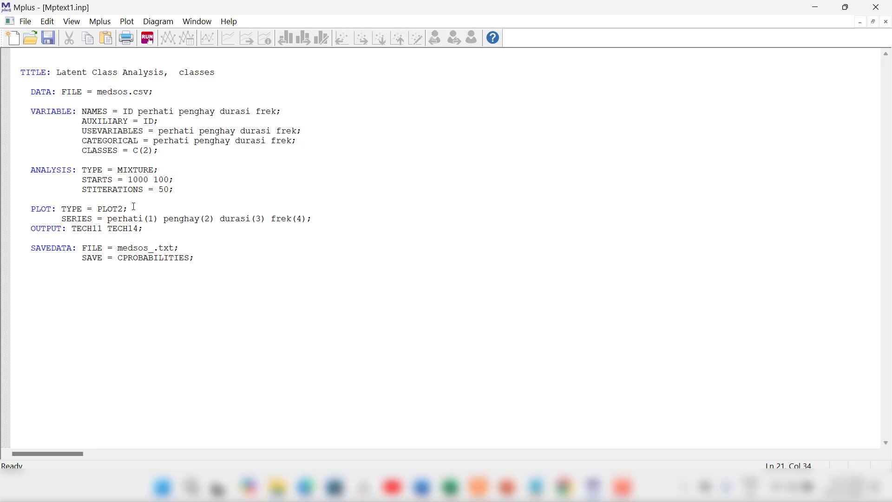
Run the two-class analysis, saving the changes to Mptext1.inp.
left_click(149, 152)
left_click(147, 38)
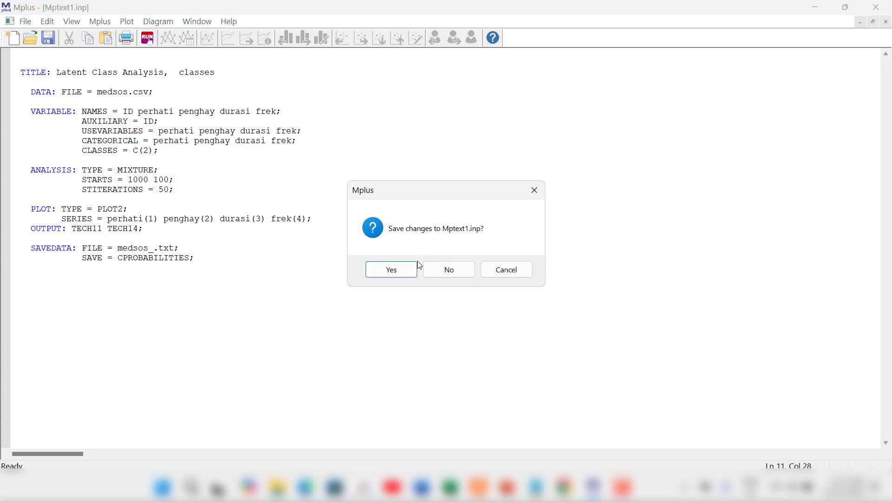
left_click(394, 272)
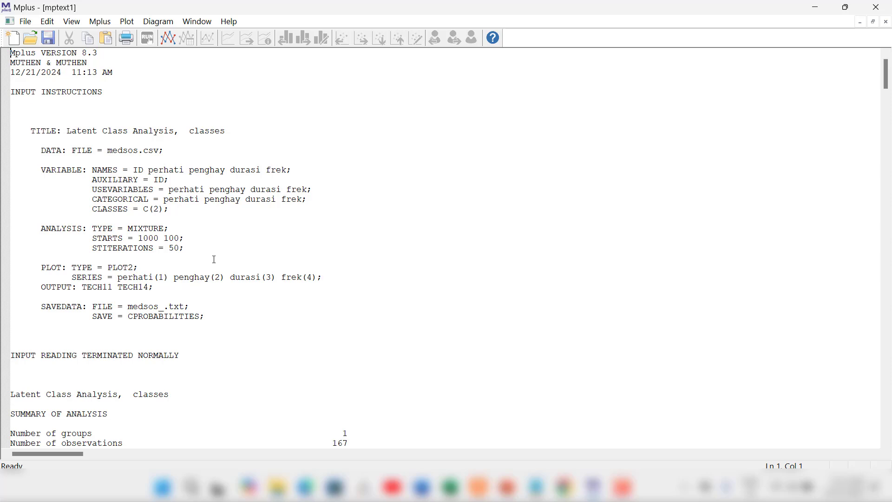
Examine the analysis output from the input instructions down to the AIC and BIC under MODEL FIT INFORMATION.
scroll(214, 259, "down", 4)
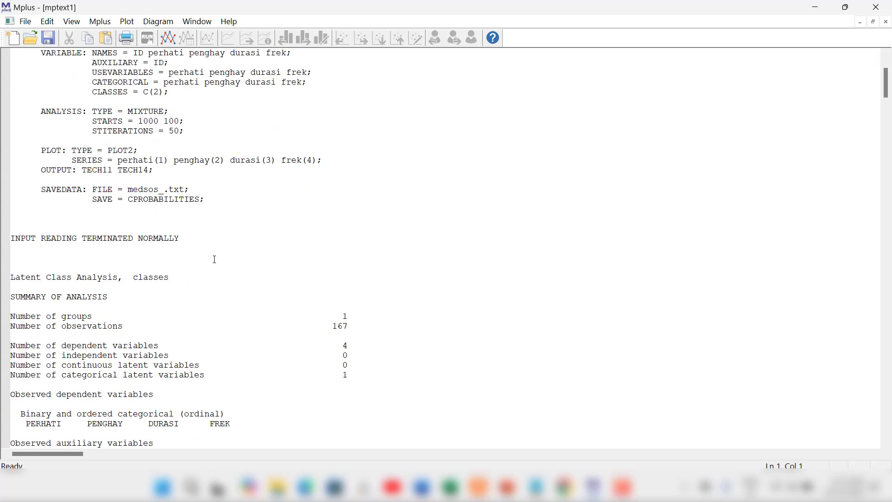
scroll(215, 259, "down", 6)
scroll(215, 259, "down", 20)
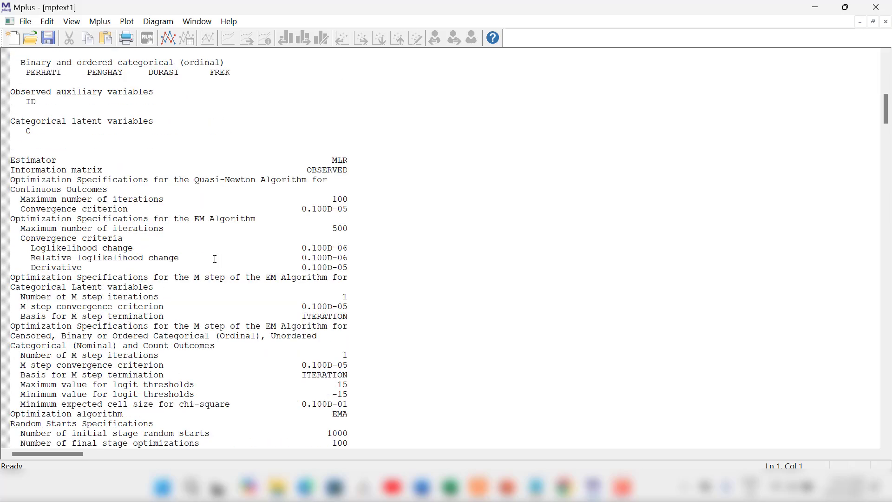
scroll(215, 259, "down", 20)
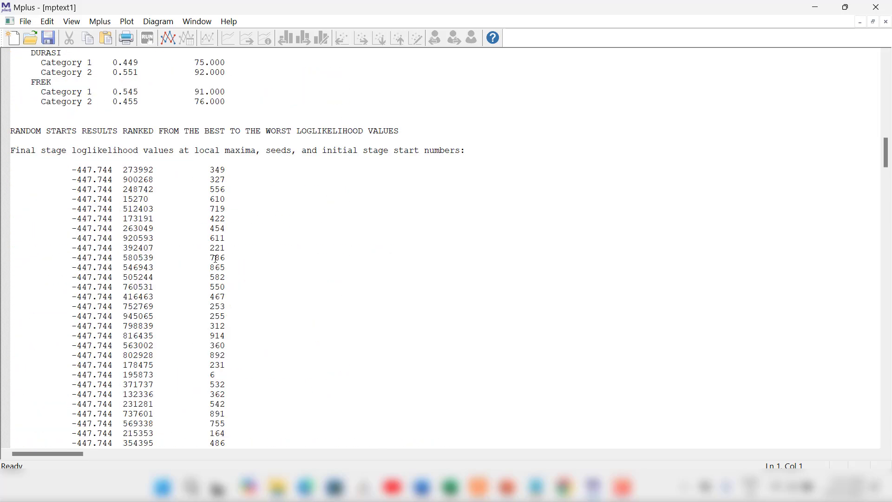
scroll(215, 258, "down", 6)
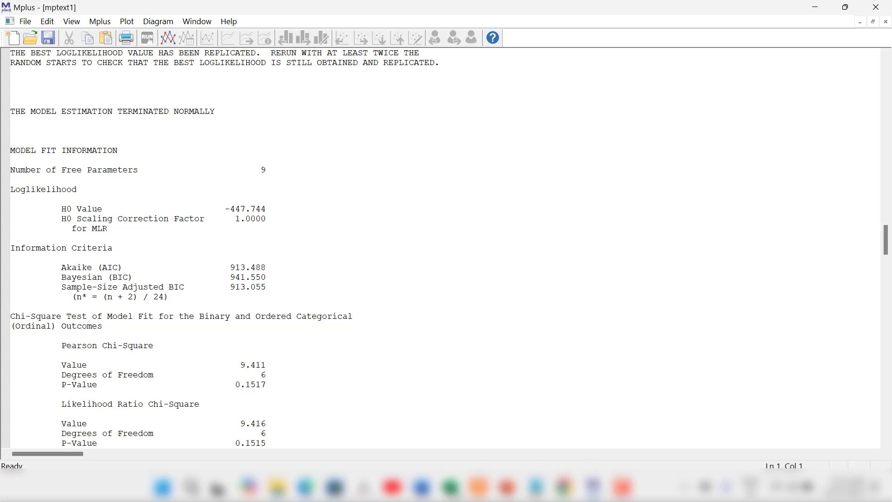
Switch to the Book4 workbook in Excel and compare the AIC and BIC of the 2-, 3- and 4-class models.
mouse_move(459, 492)
left_click(448, 434)
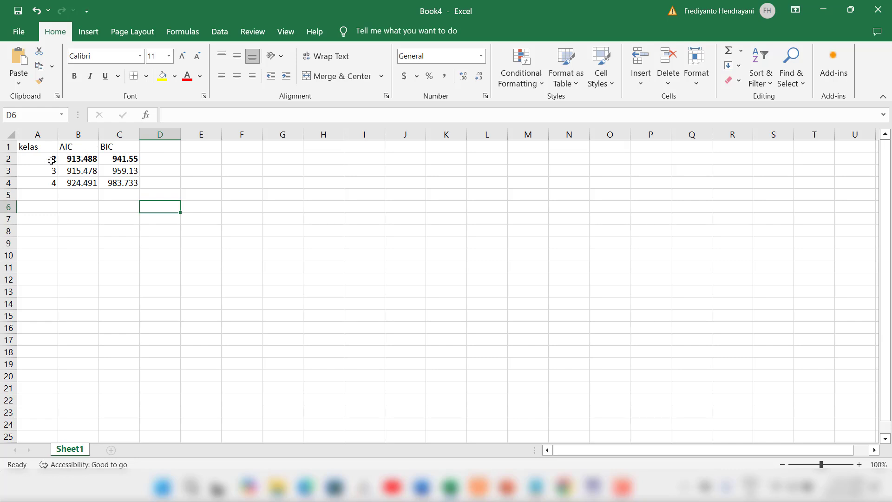
left_click(51, 161)
left_click(53, 171)
left_click(54, 181)
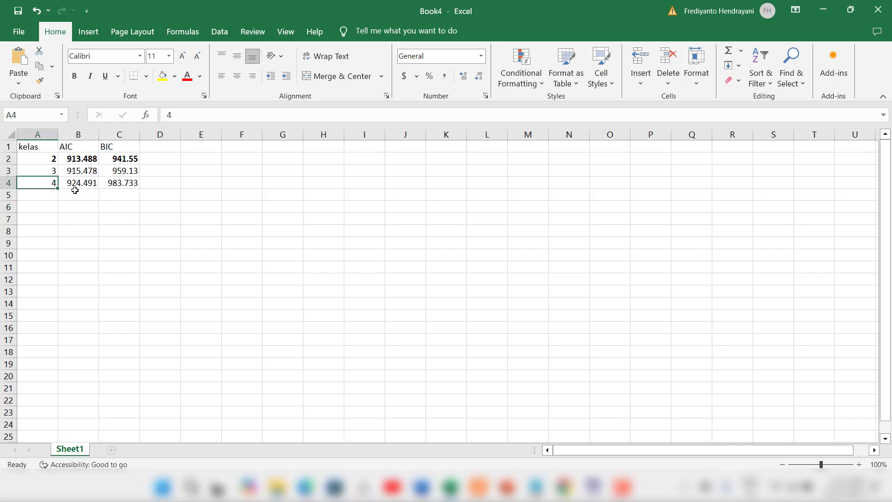
left_click(8, 159)
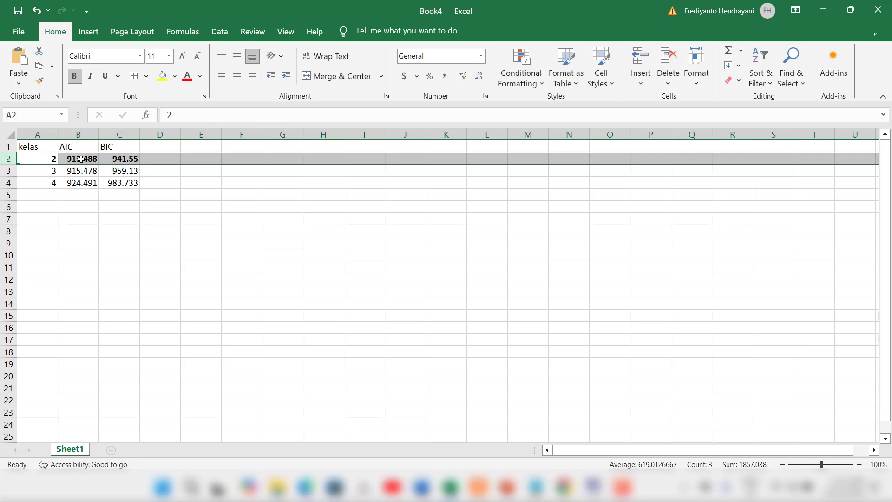
left_click(87, 183)
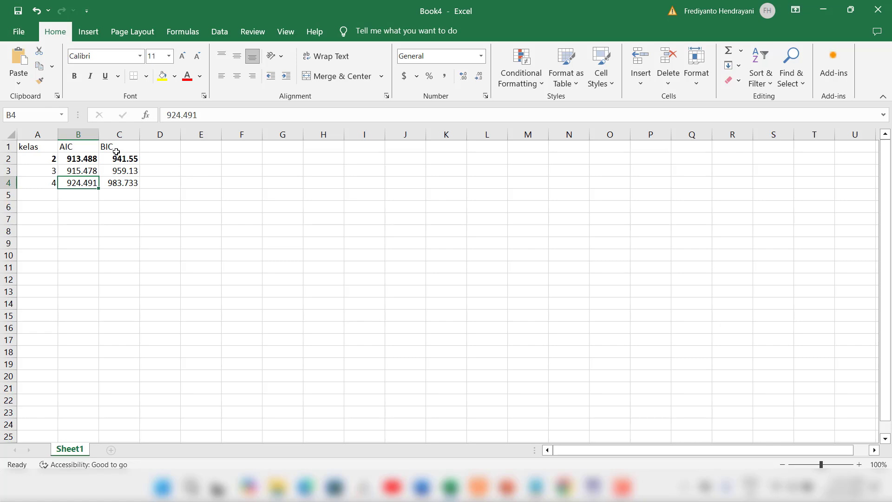
left_click(116, 147)
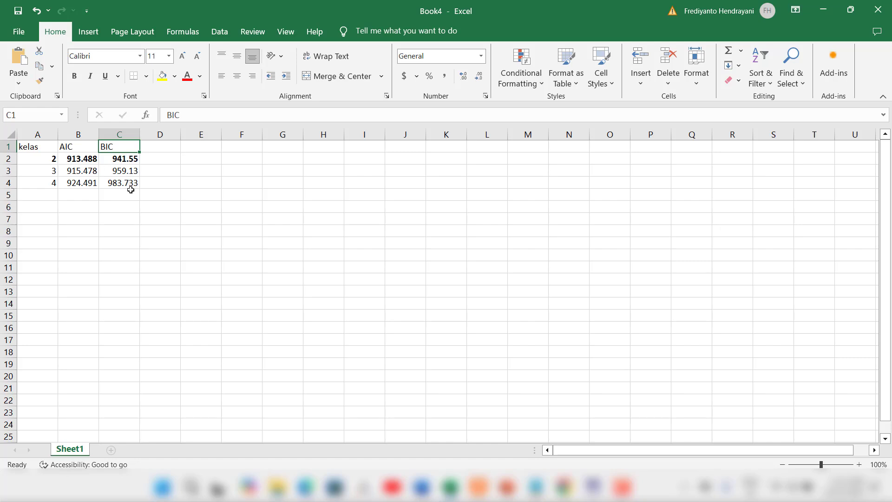
left_click(9, 159)
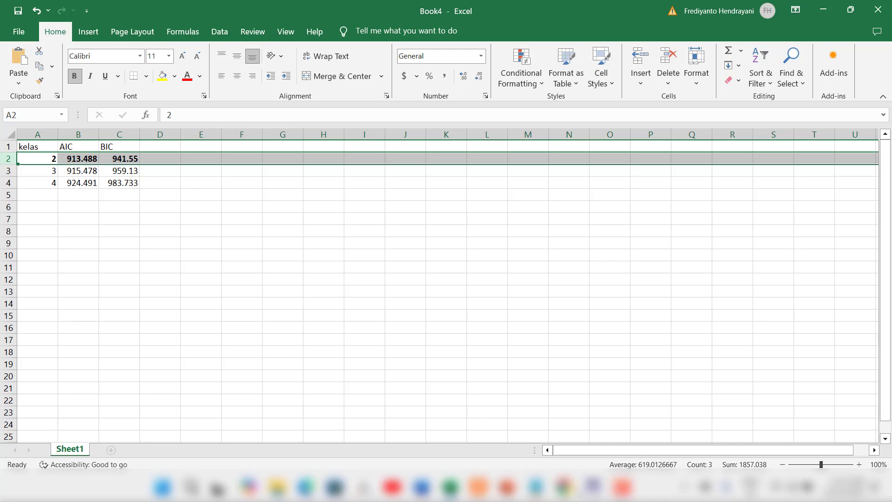
Return to the Mplus output and review the class counts, entropy and model results down to RESULTS IN PROBABILITY SCALE.
left_click(593, 486)
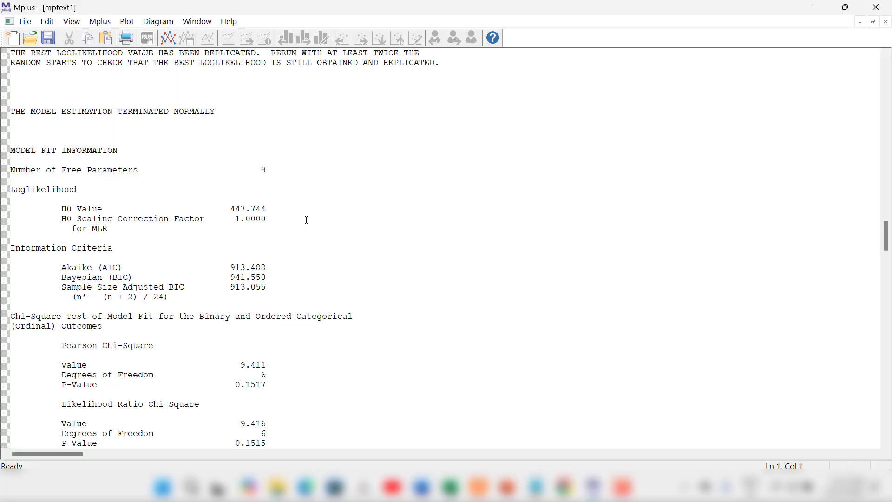
scroll(305, 218, "up", 12)
scroll(306, 218, "down", 14)
scroll(306, 218, "down", 15)
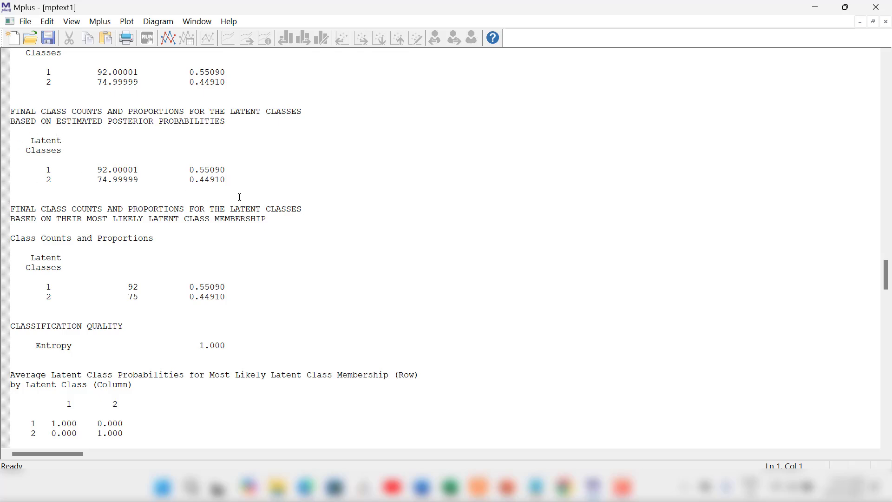
scroll(239, 197, "down", 6)
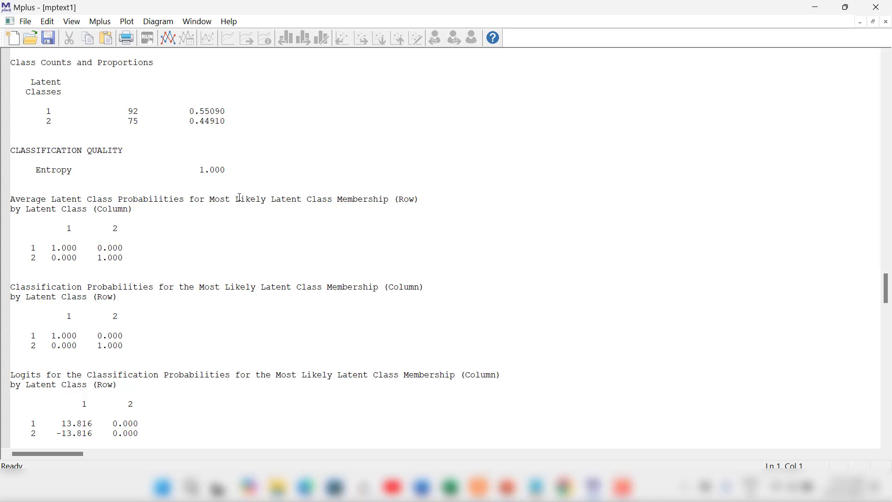
scroll(240, 197, "down", 6)
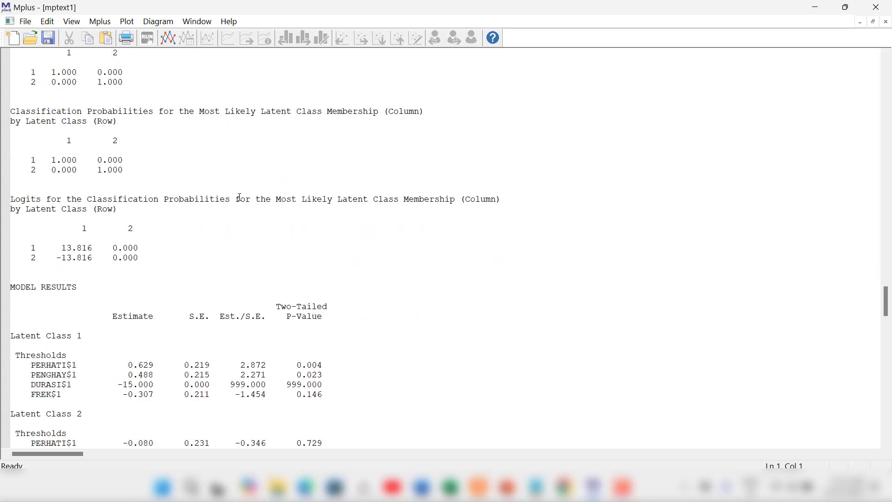
scroll(240, 197, "down", 14)
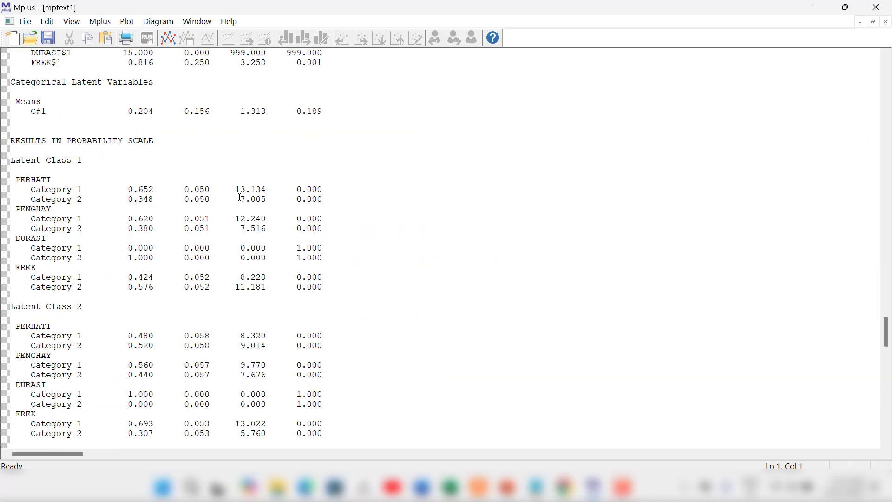
left_click(8, 142)
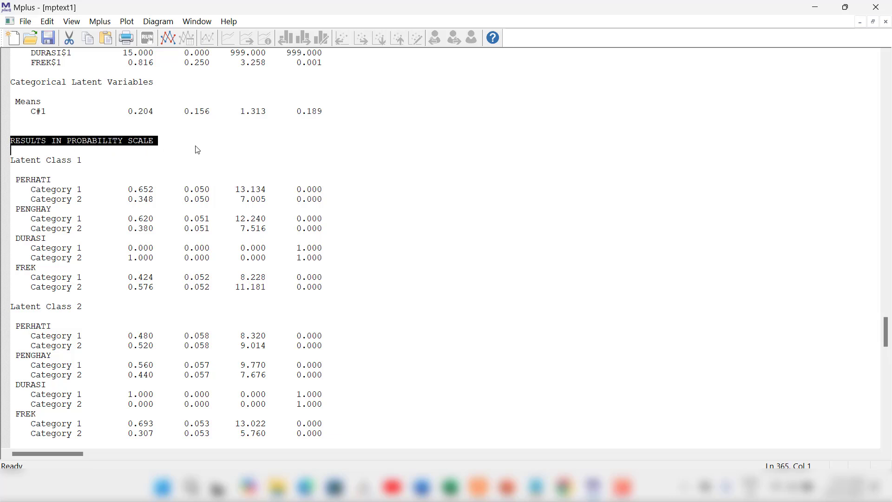
Examine the probability-scale results for both latent classes, covering the PERHATI, PENGHAY, DURASI and FREK indicators and PERHATI's two categories.
scroll(185, 197, "down", 2)
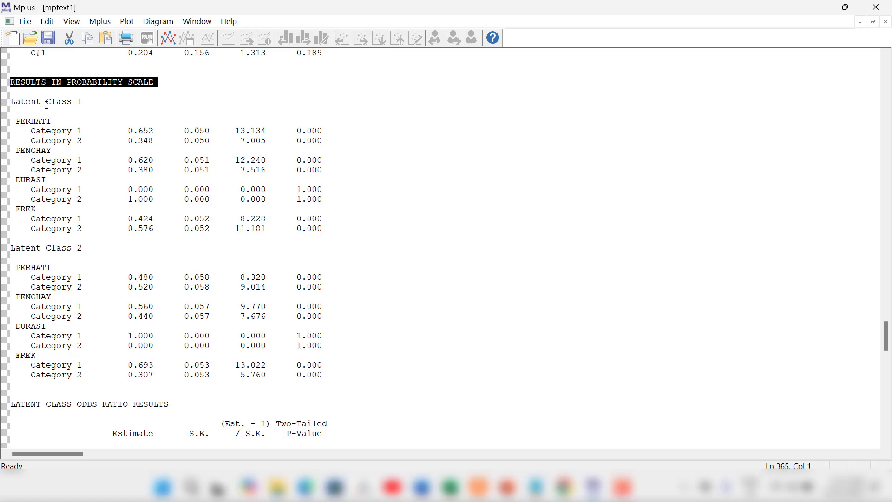
left_click_drag(47, 102, 82, 102)
left_click_drag(48, 246, 82, 247)
left_click_drag(43, 102, 82, 102)
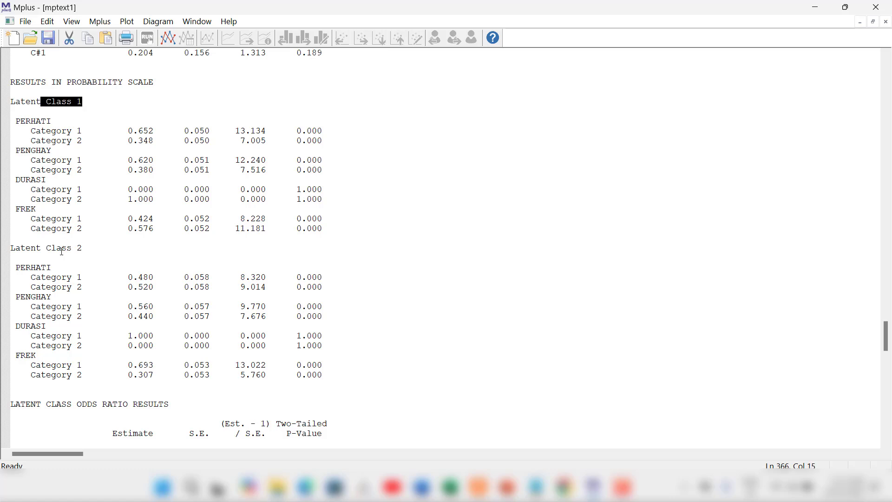
left_click_drag(46, 248, 82, 247)
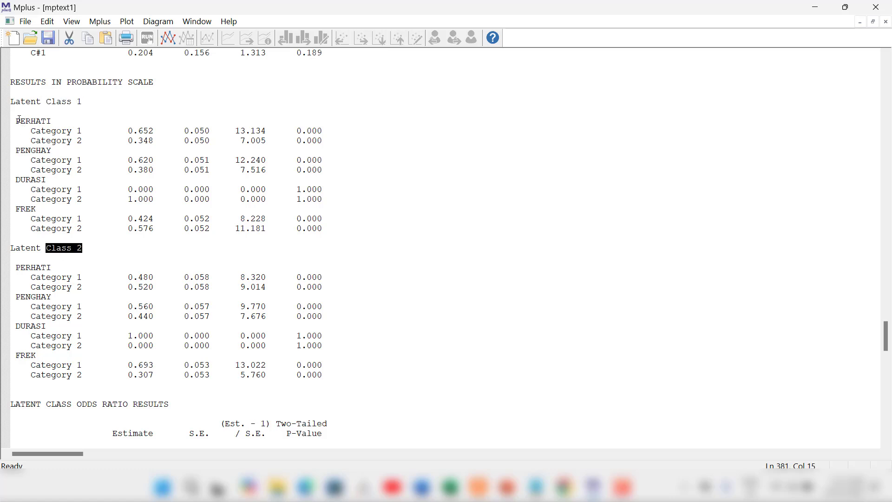
left_click_drag(19, 119, 52, 122)
left_click_drag(16, 150, 52, 151)
left_click_drag(20, 180, 46, 181)
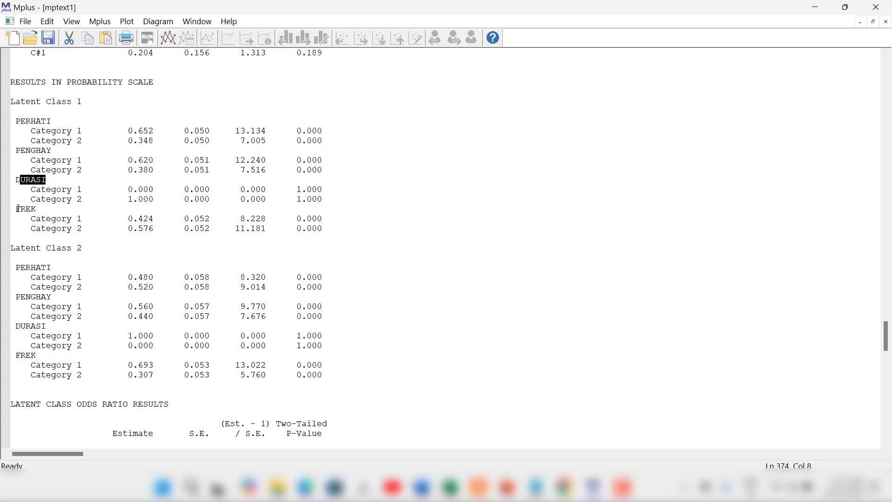
left_click_drag(18, 209, 36, 210)
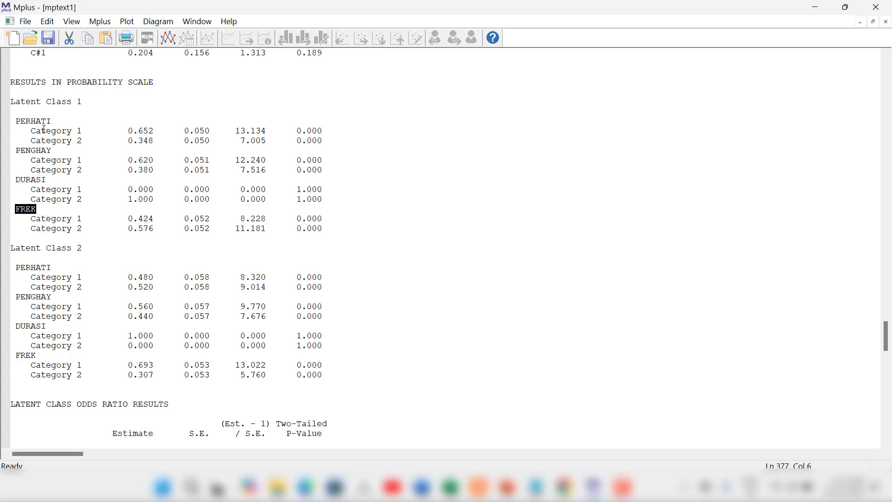
left_click_drag(32, 131, 100, 131)
left_click_drag(36, 141, 88, 142)
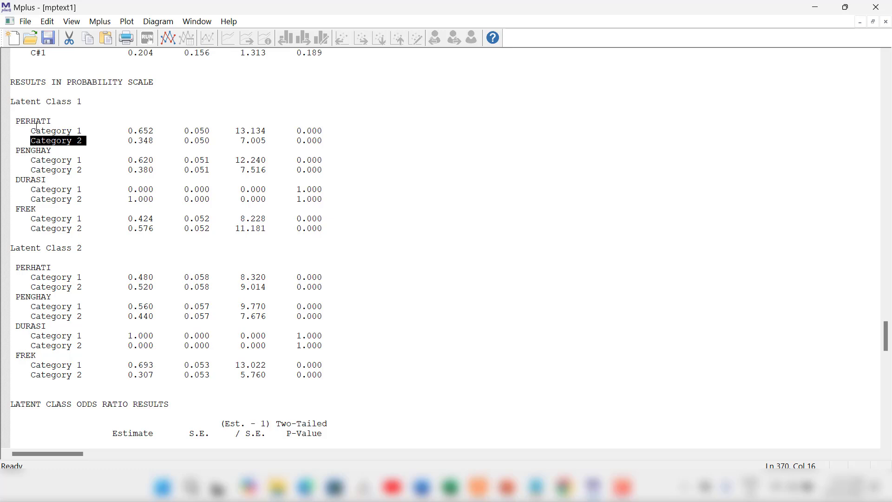
left_click_drag(32, 132, 84, 143)
Open the medsos CSV file in Excel to check the category codes in column B, and return to the Mplus output.
left_click(815, 7)
left_click(824, 7)
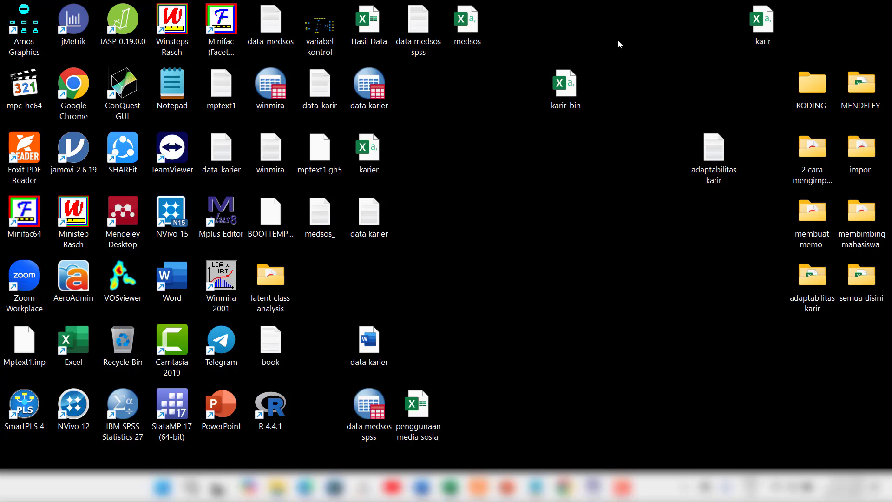
left_click(471, 28)
left_click(509, 128)
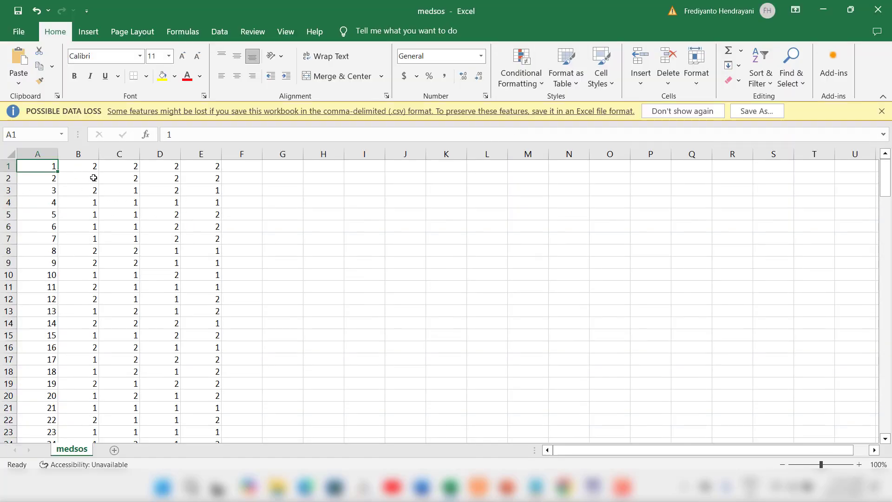
left_click(94, 180)
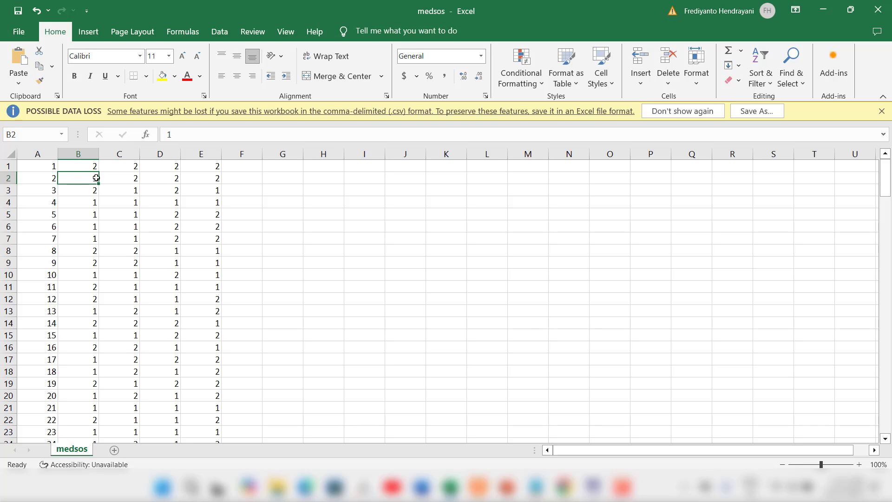
left_click(95, 166)
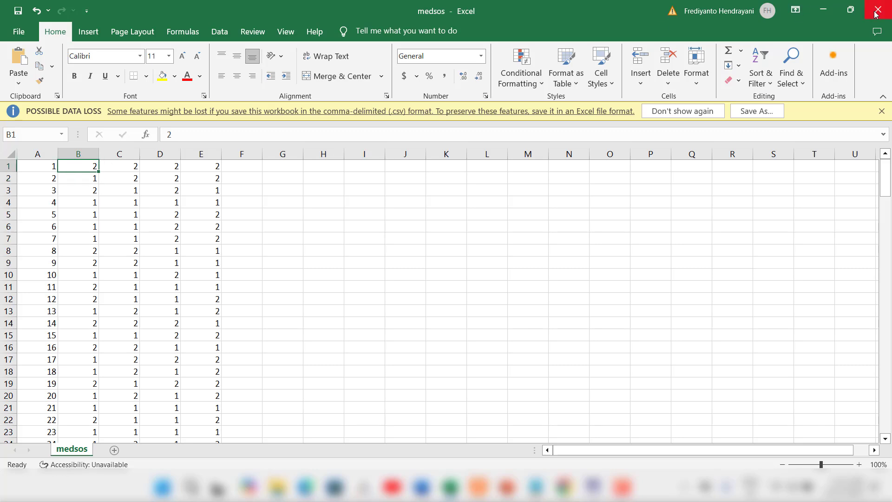
key("alt+Tab")
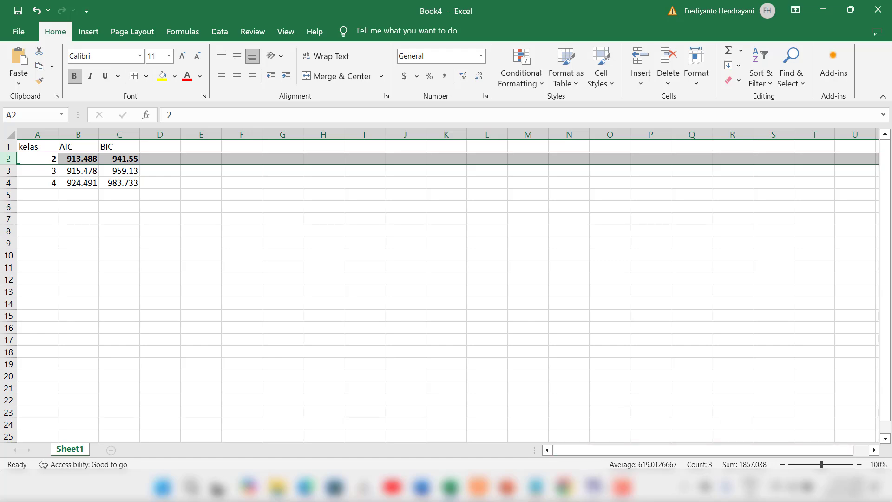
left_click(593, 487)
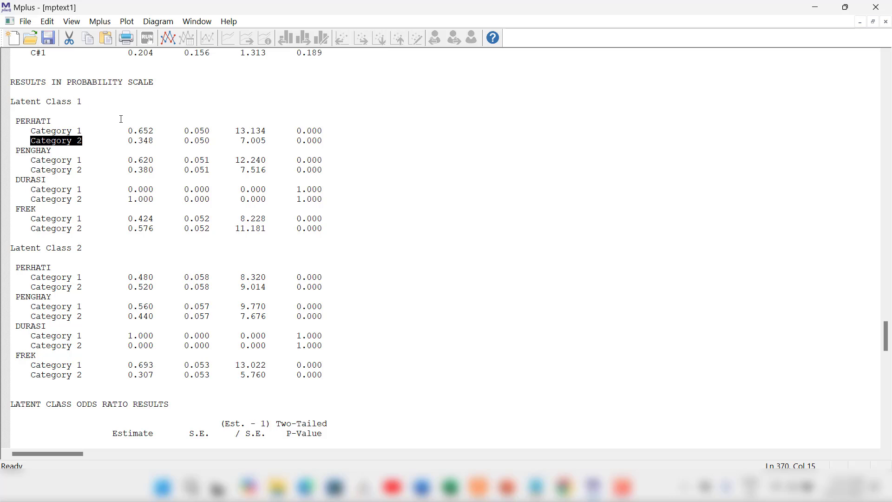
Examine Latent Class 1's probability estimates for the more likely category of PERHATI, PENGHAY, DURASI and FREK.
left_click_drag(123, 130, 151, 139)
left_click(129, 131)
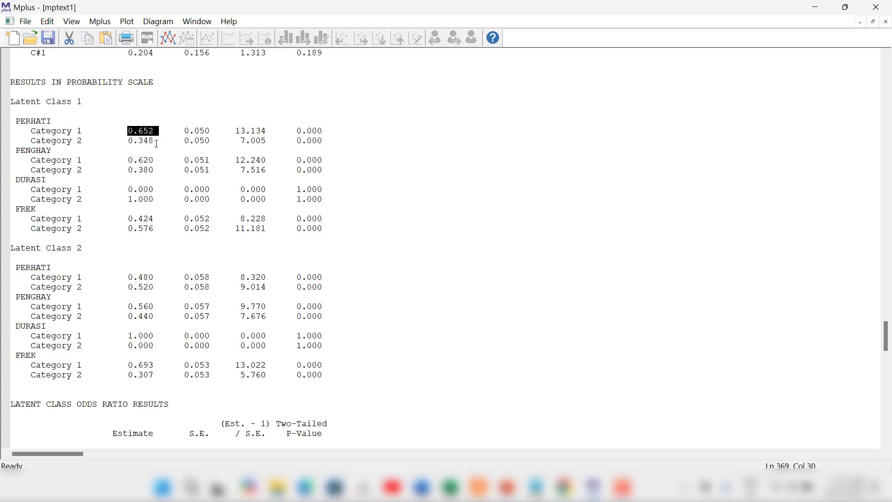
double_click(123, 130)
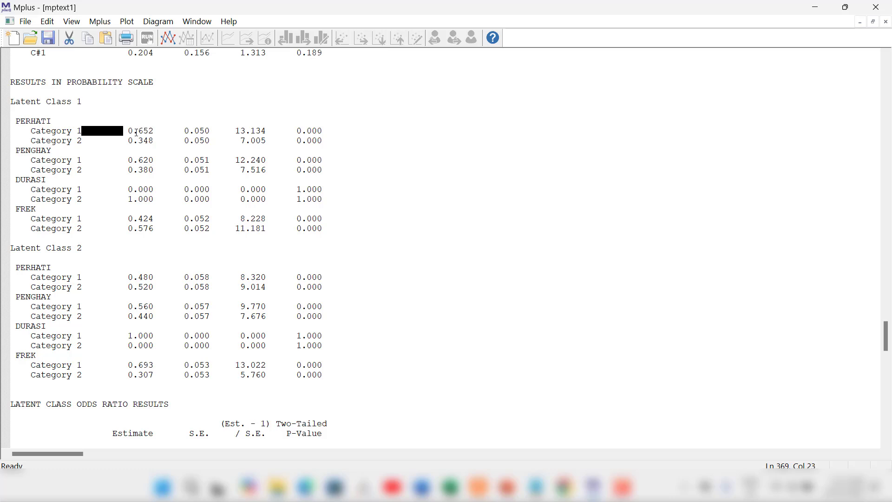
left_click(152, 133)
left_click_drag(134, 128, 163, 134)
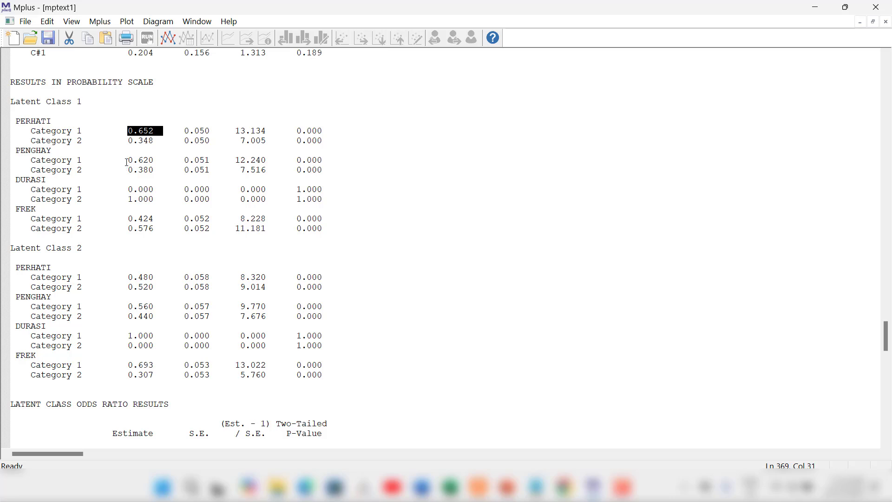
left_click_drag(127, 160, 163, 162)
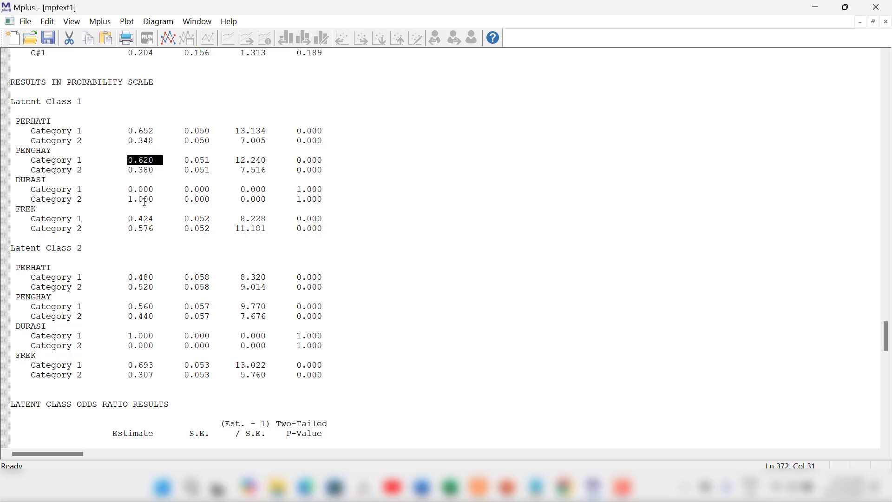
left_click_drag(122, 200, 154, 200)
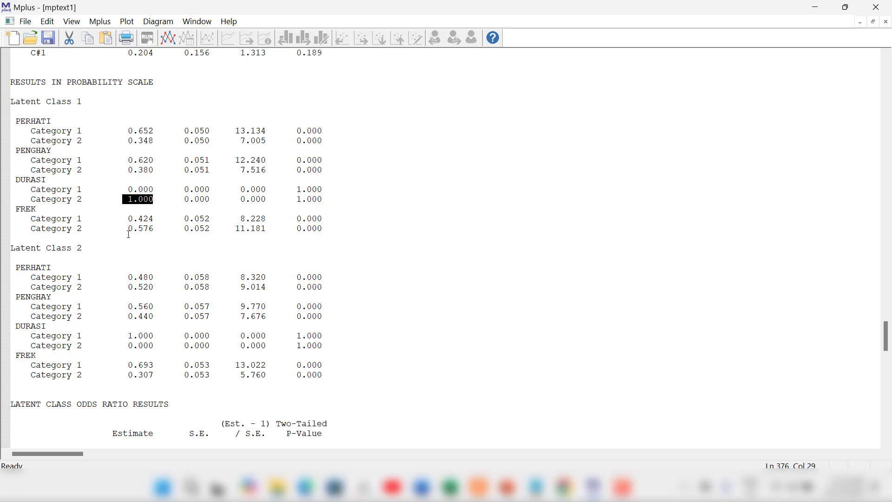
left_click_drag(127, 229, 159, 228)
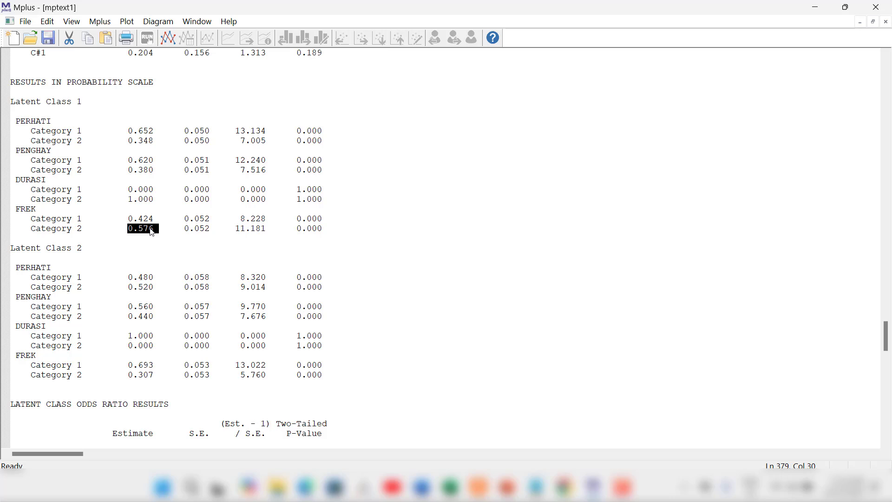
left_click_drag(129, 200, 159, 201)
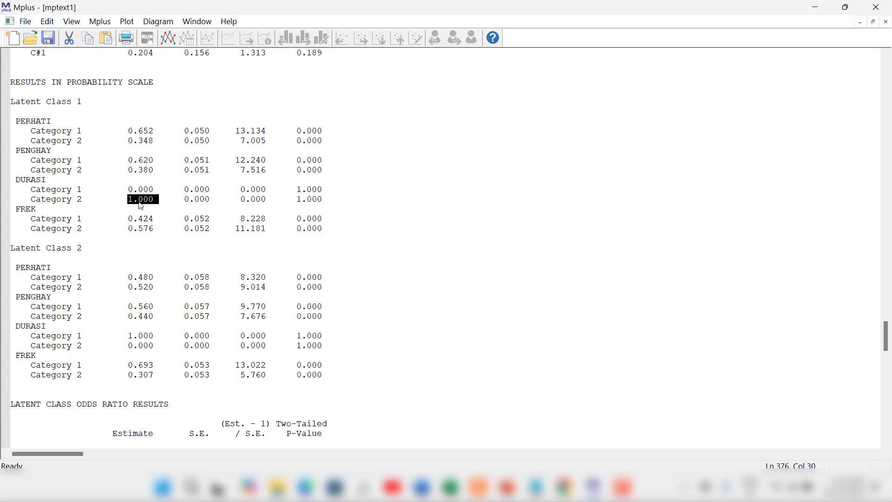
left_click(174, 220)
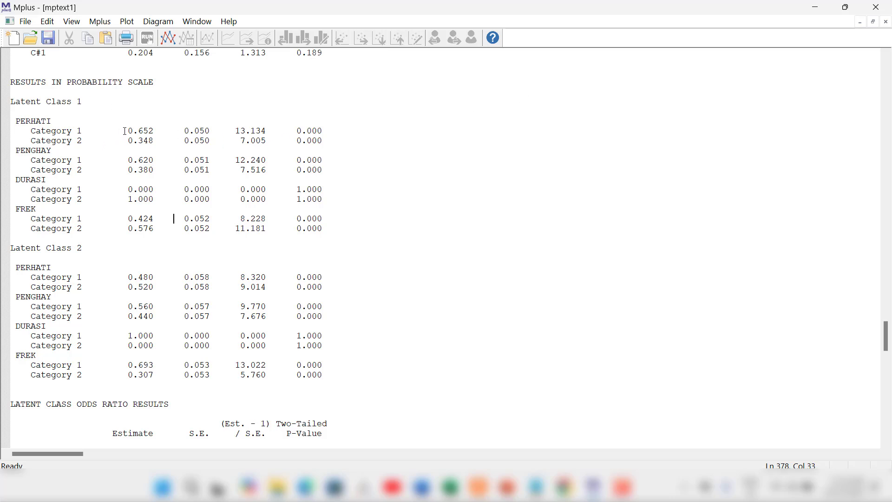
Go through Latent Class 1's dominant categories again from PERHATI to FREK and recheck DURASI Category 2.
left_click_drag(125, 131, 159, 131)
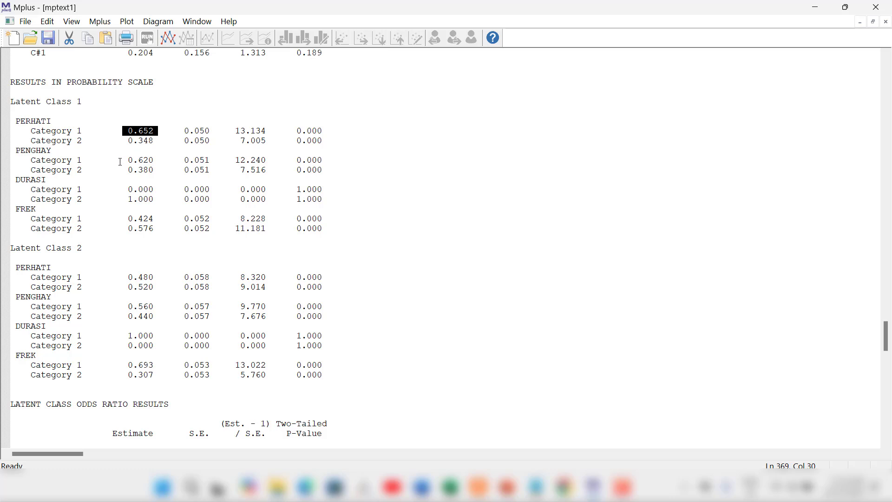
left_click_drag(120, 161, 159, 161)
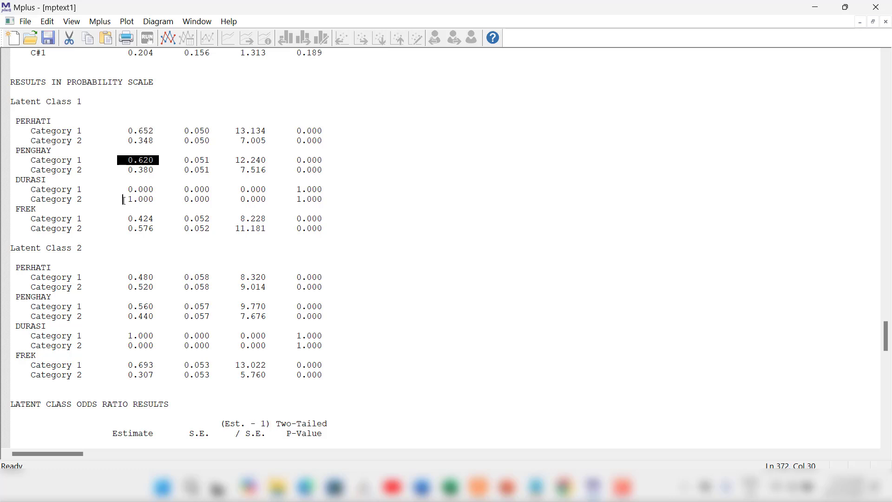
left_click_drag(124, 200, 153, 200)
left_click_drag(129, 228, 158, 229)
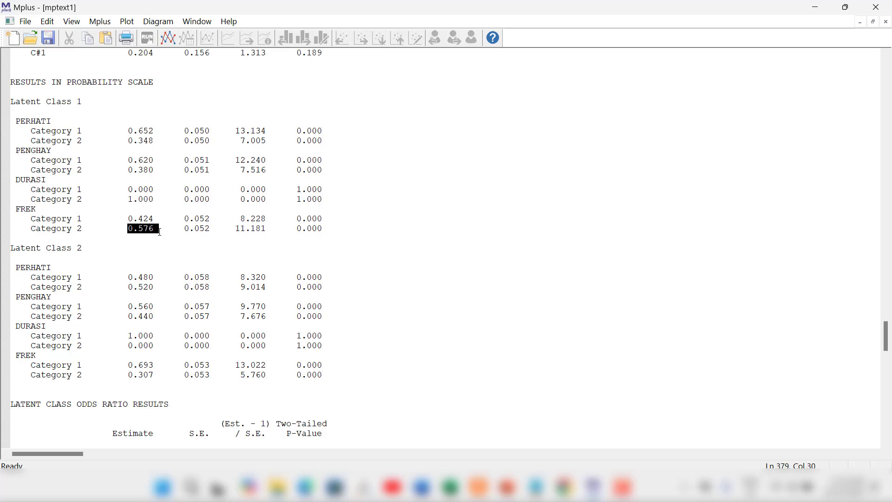
left_click_drag(122, 200, 148, 199)
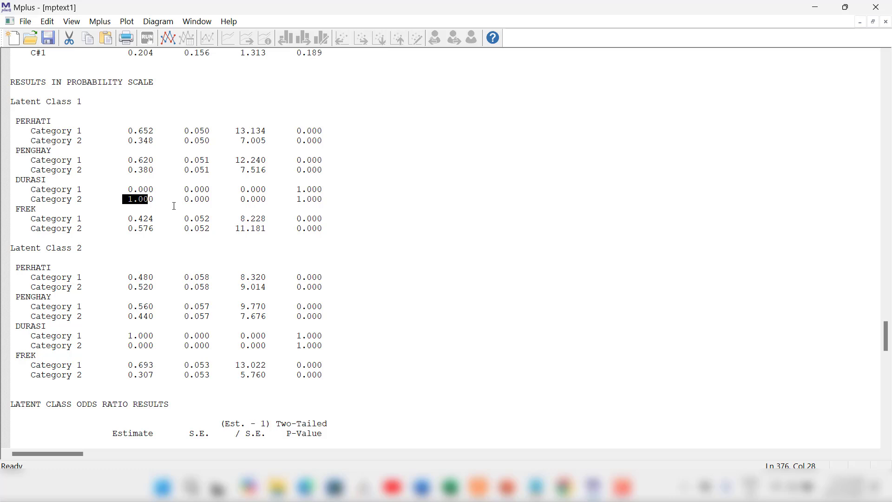
left_click(171, 202)
Compare Latent Class 1's PERHATI, PENGHAY and DURASI estimates and read the full row of PERHATI Category 1.
left_click_drag(127, 129, 169, 130)
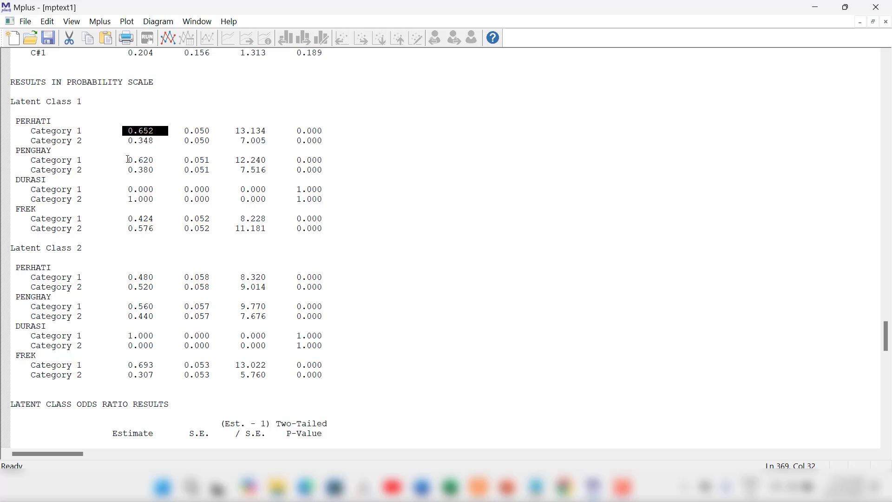
left_click_drag(128, 159, 153, 160)
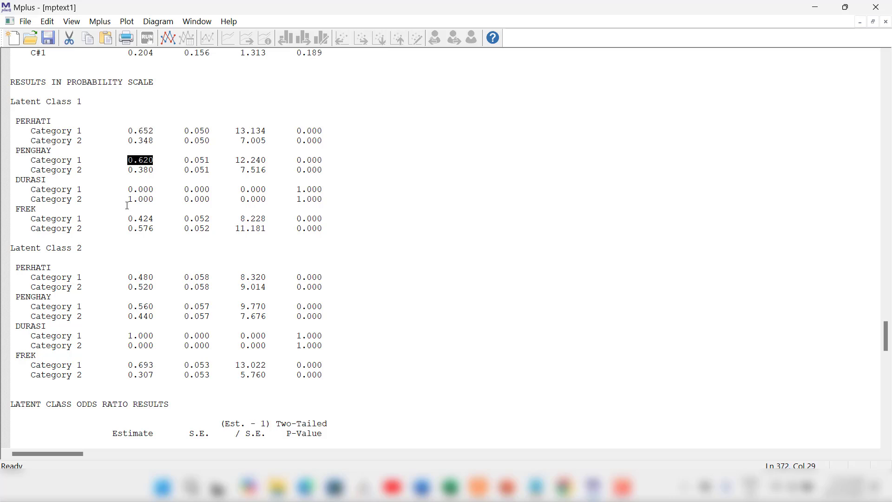
left_click_drag(127, 204, 143, 199)
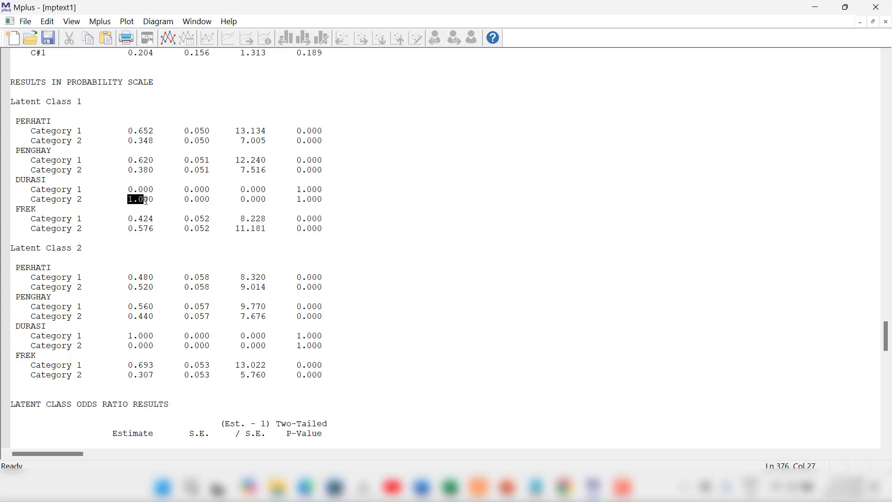
left_click(163, 200)
left_click_drag(127, 130, 163, 132)
left_click_drag(130, 161, 153, 161)
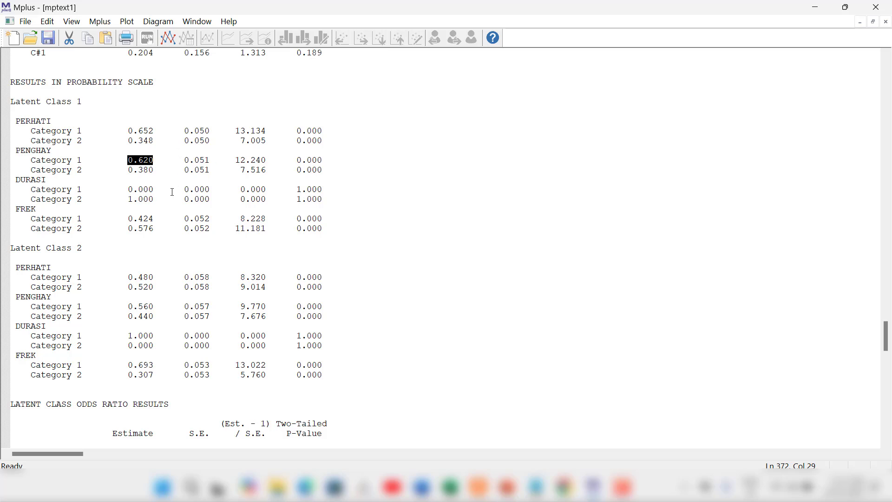
left_click(94, 104)
left_click_drag(130, 128, 317, 131)
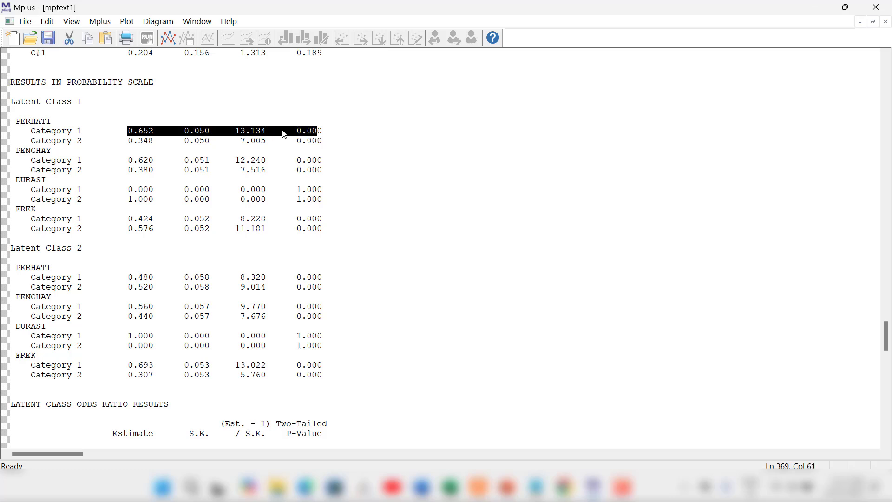
left_click_drag(128, 132, 135, 132)
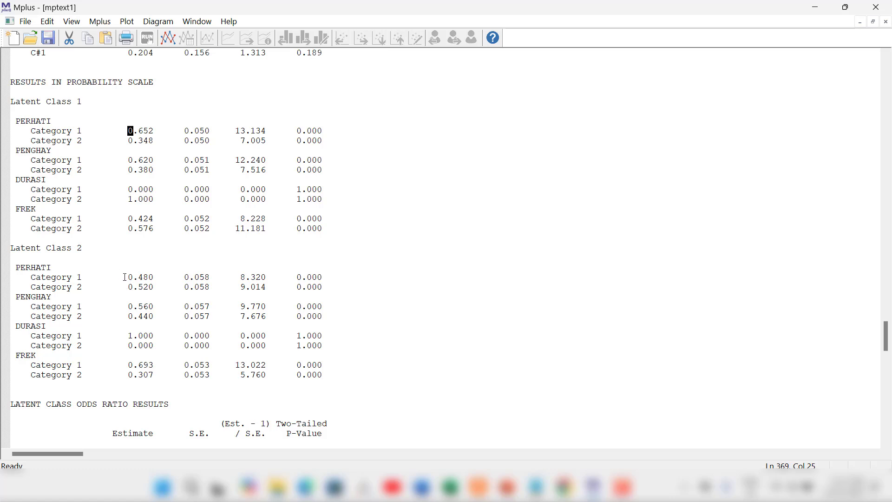
Examine Latent Class 2's dominant-category estimates for PERHATI, PENGHAY, DURASI and FREK, and check PENGHAY's p-values.
left_click_drag(126, 289, 162, 289)
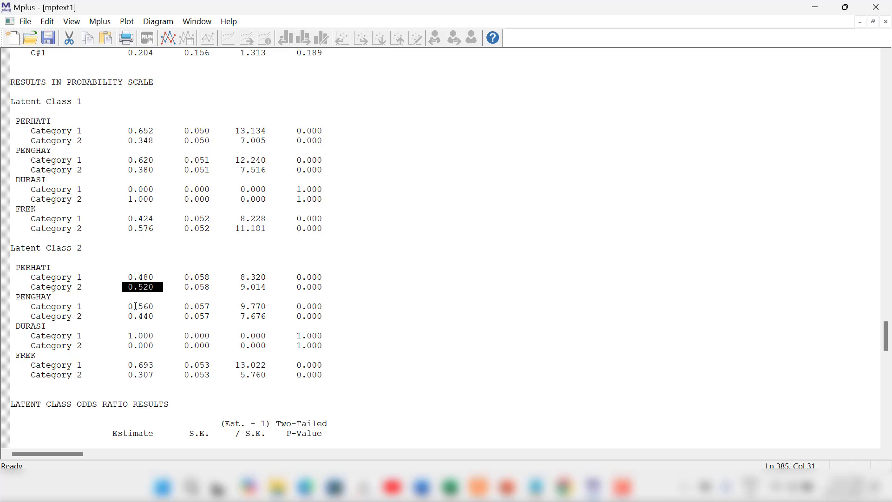
left_click_drag(127, 307, 176, 308)
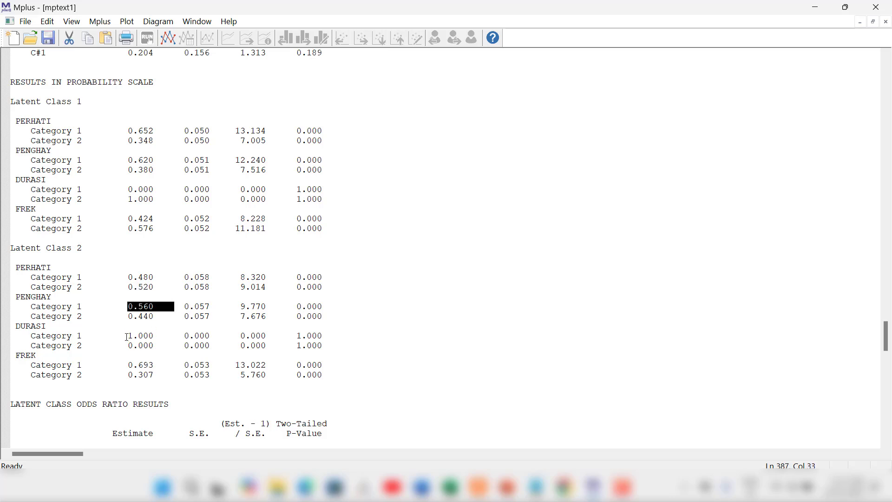
left_click_drag(127, 336, 158, 336)
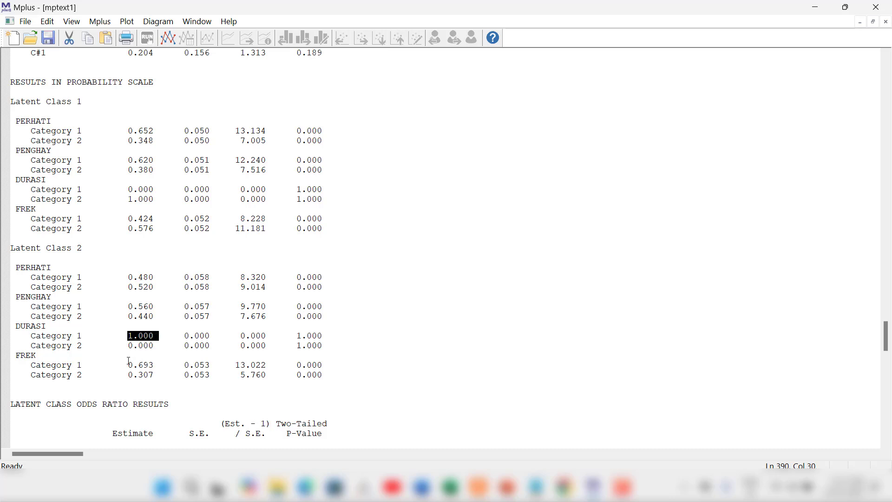
left_click_drag(123, 366, 167, 367)
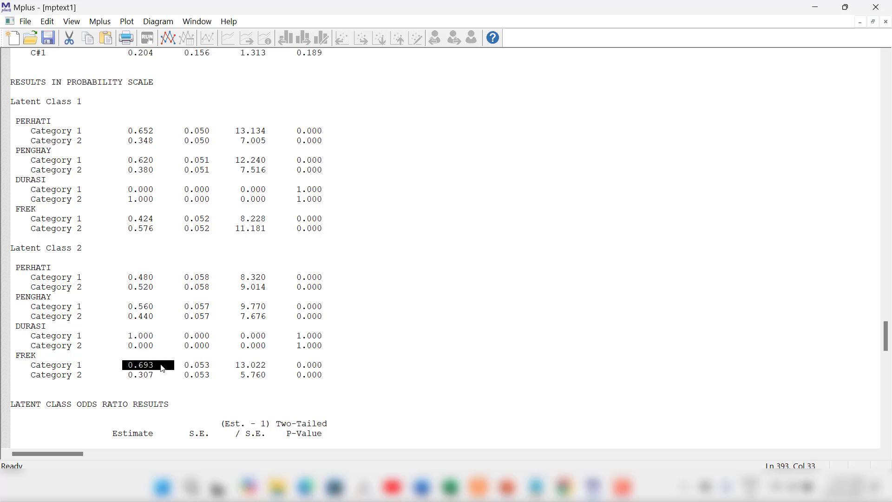
left_click(160, 306)
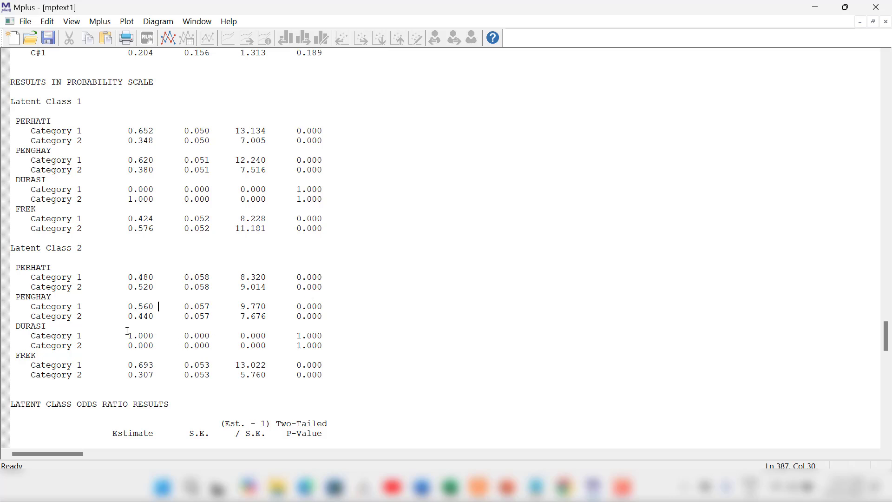
left_click_drag(128, 331, 164, 335)
left_click(163, 335)
left_click_drag(295, 307, 317, 316)
Recheck Latent Class 1's estimates for the four indicators and look over the latent class odds ratio results below.
left_click_drag(123, 130, 178, 142)
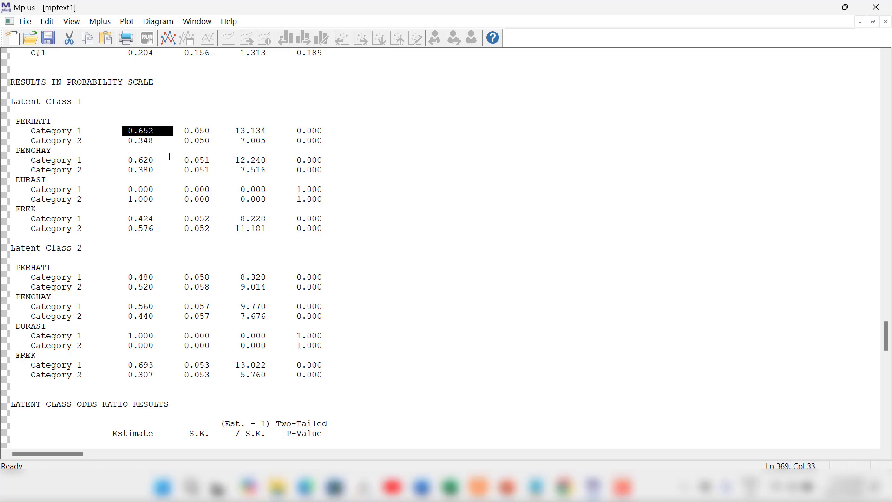
left_click(169, 158)
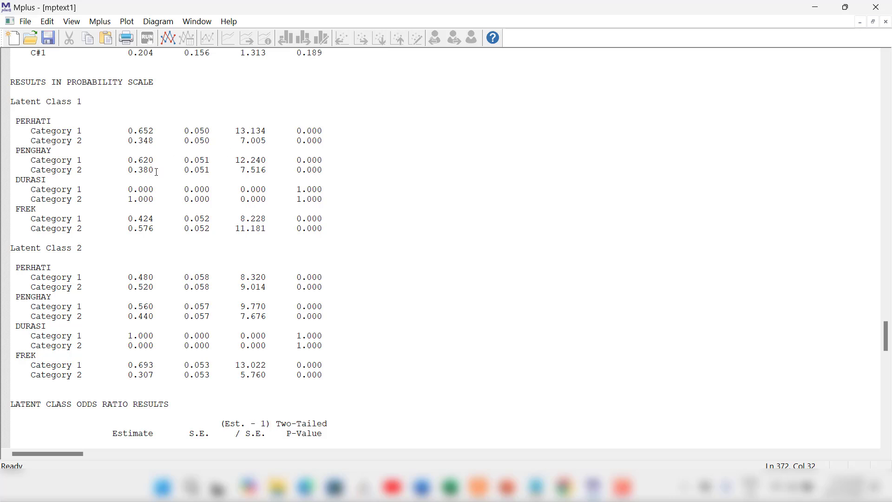
left_click_drag(125, 197, 149, 199)
left_click_drag(128, 229, 148, 229)
left_click_drag(128, 131, 157, 131)
scroll(238, 176, "down", 4)
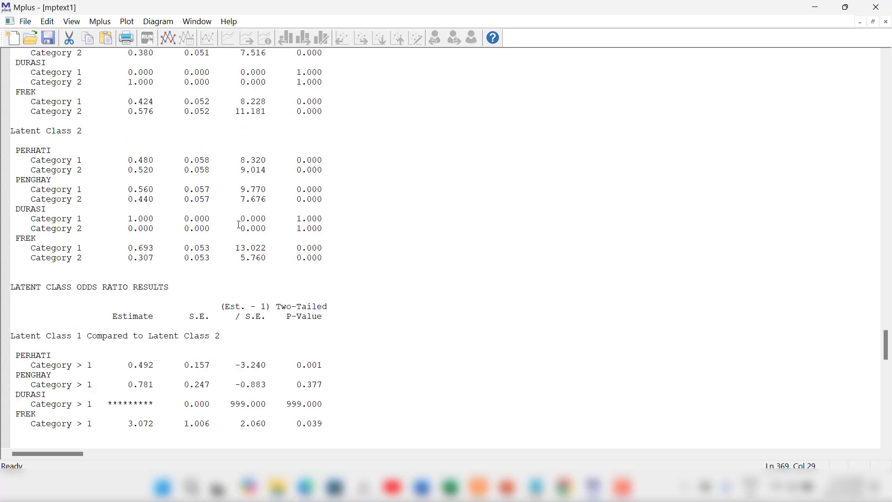
scroll(223, 223, "up", 7)
scroll(223, 223, "down", 3)
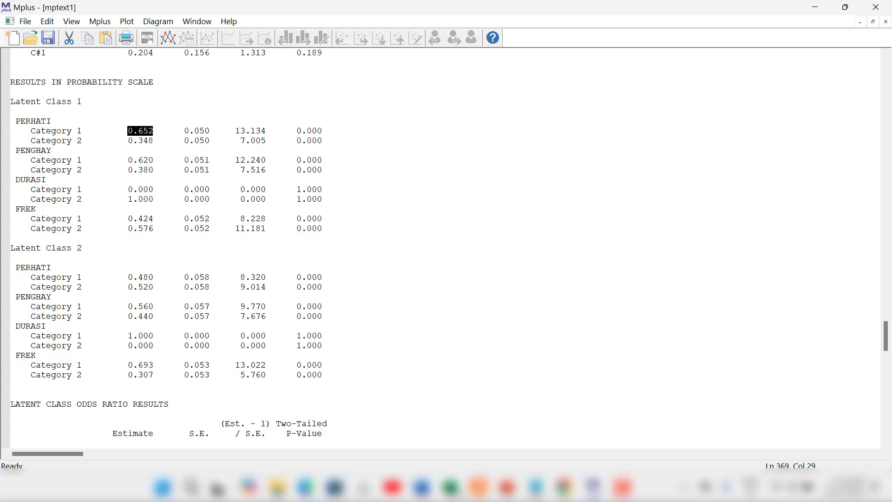
Switch to the Book5 workbook in Excel and compare the line chart profiles of classes 1 and 2 across the four indicators.
mouse_move(447, 497)
left_click(601, 426)
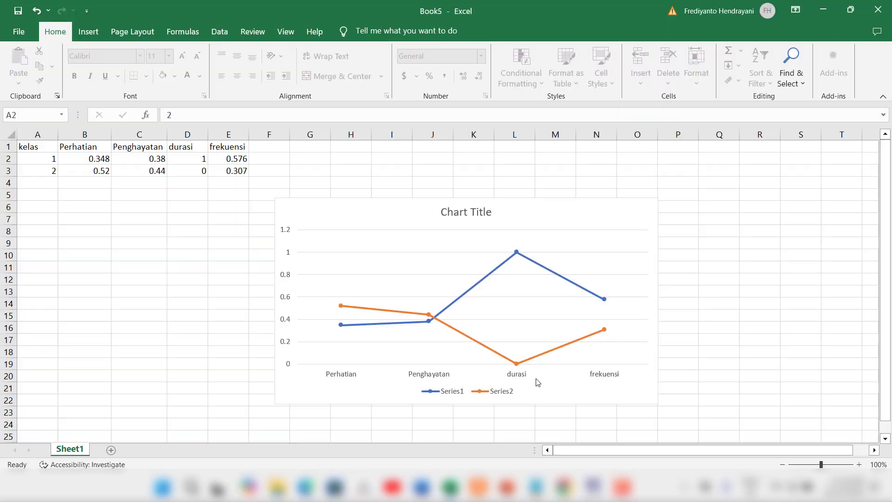
left_click(100, 158)
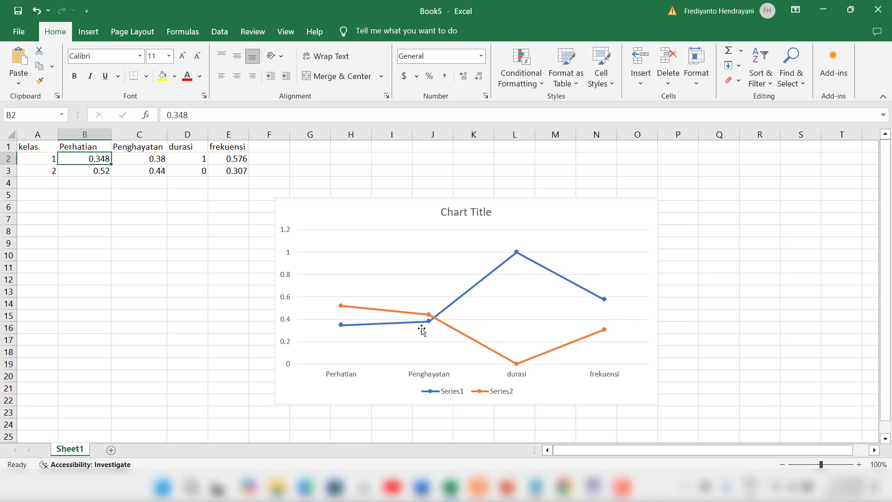
mouse_move(426, 328)
left_click(9, 171)
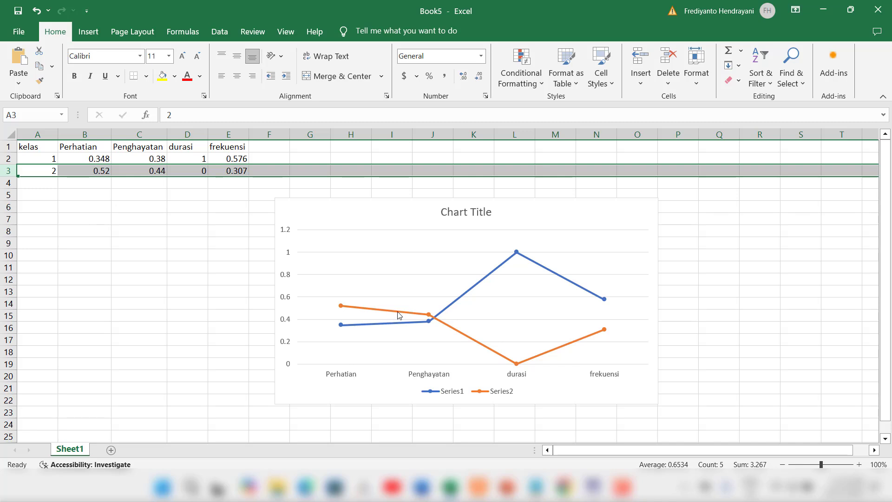
mouse_move(402, 318)
left_click(823, 11)
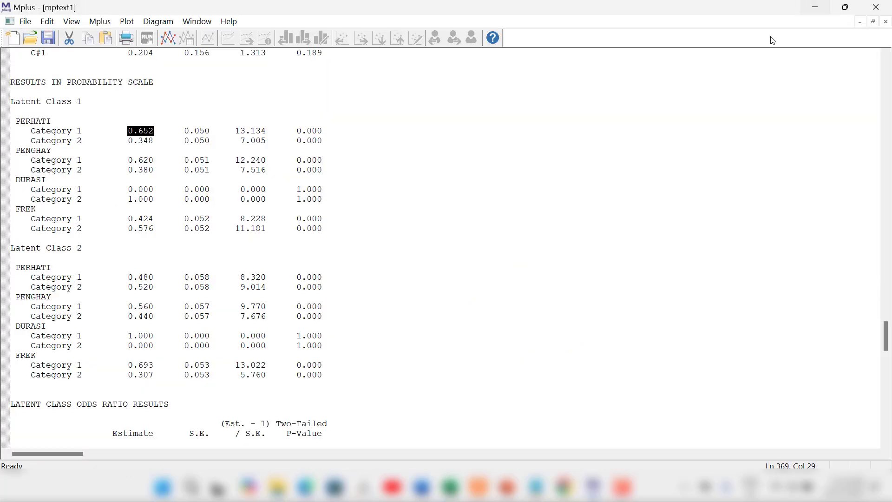
Switch to the adaptabilitas karir.out file in Notepad and locate the probability results of its three latent classes, starting with Class 1.
left_click(814, 9)
left_click(818, 8)
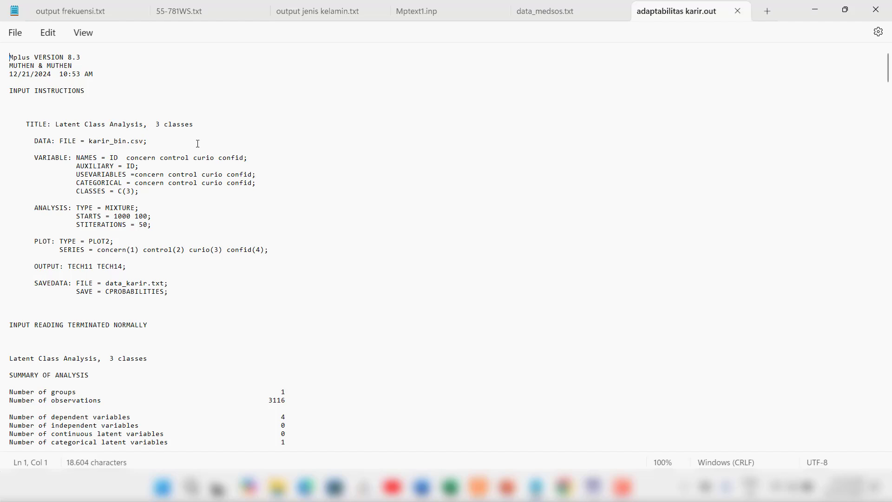
scroll(293, 202, "down", 15)
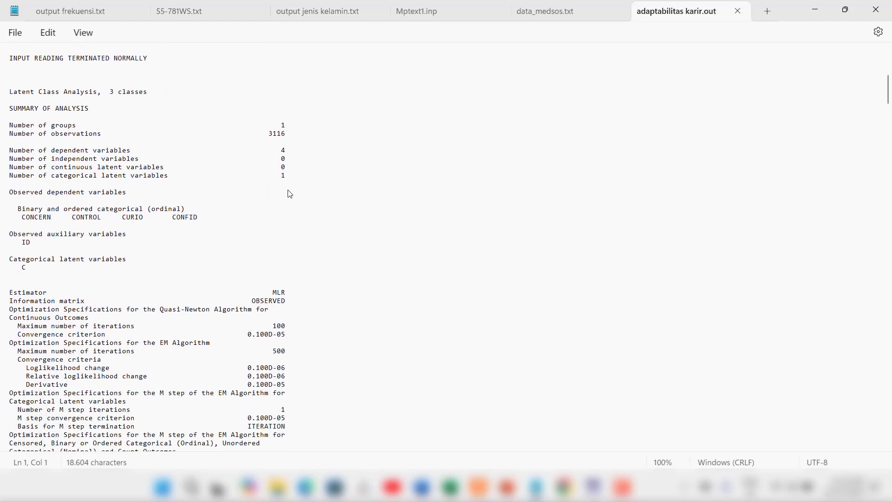
left_click_drag(886, 99, 890, 328)
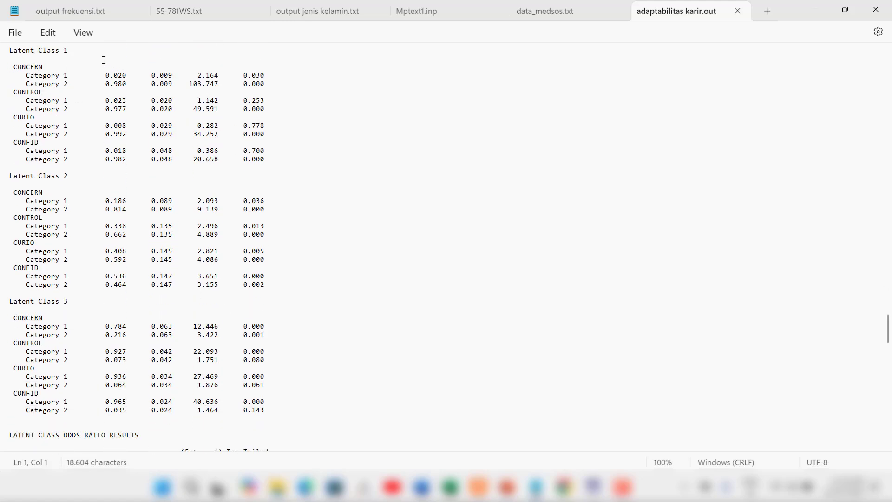
left_click_drag(40, 56, 67, 56)
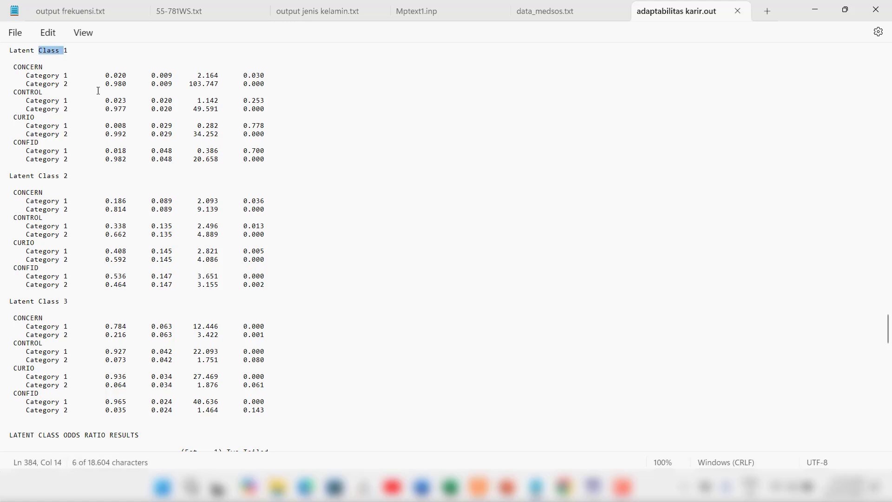
Examine the dominant-category estimates for CONCERN, CONTROL, CURIO and CONFID in Latent Class 1, and compare them with those in Latent Class 2.
left_click_drag(106, 85, 127, 161)
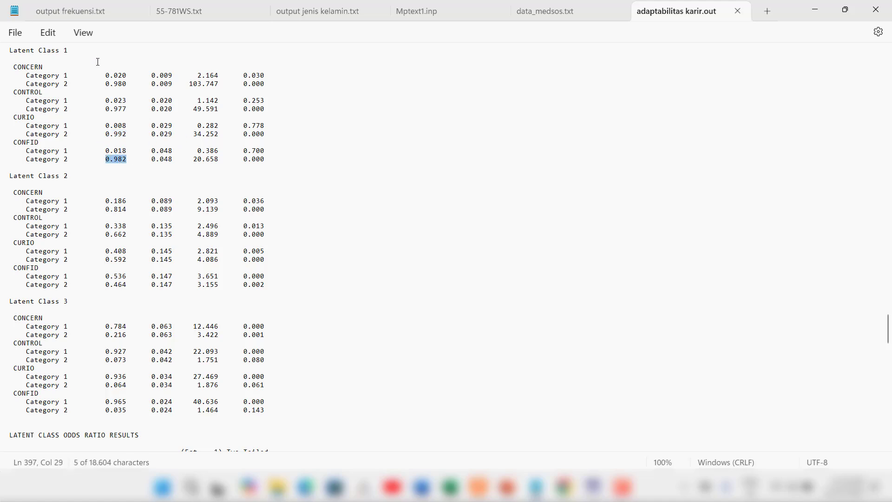
left_click_drag(36, 52, 67, 61)
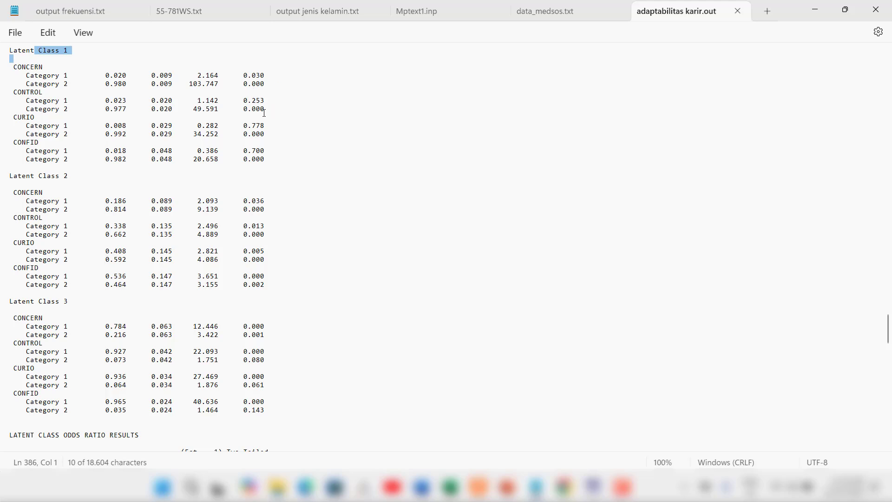
scroll(155, 170, "down", 1)
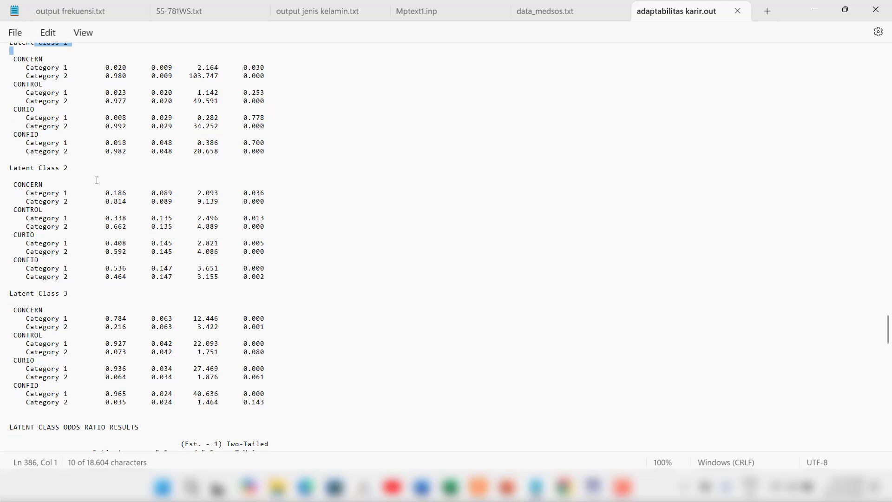
left_click_drag(39, 167, 70, 167)
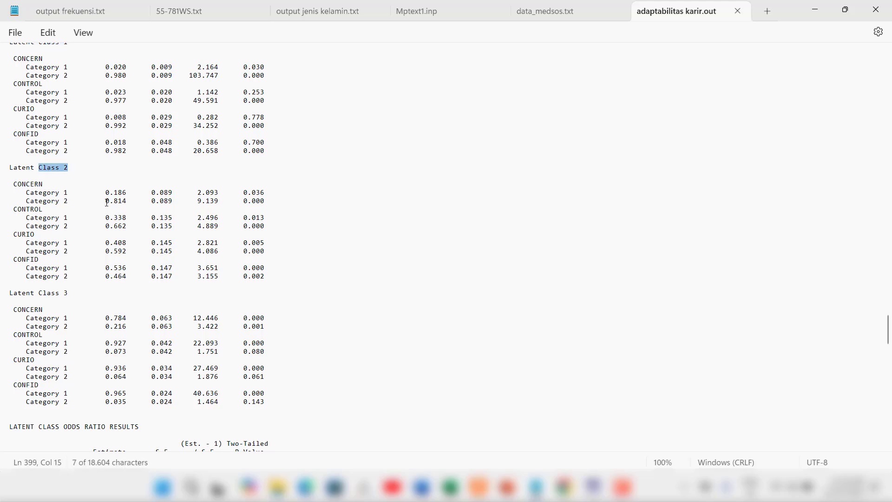
left_click_drag(106, 203, 128, 230)
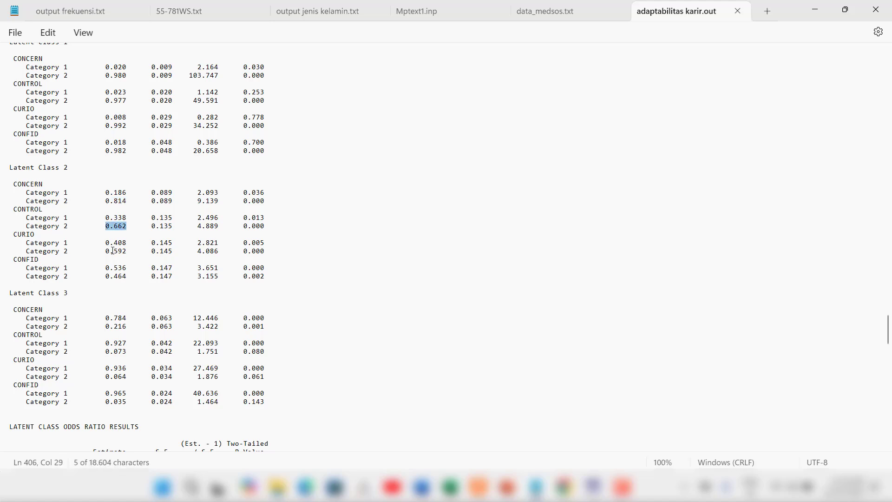
left_click_drag(102, 251, 269, 267)
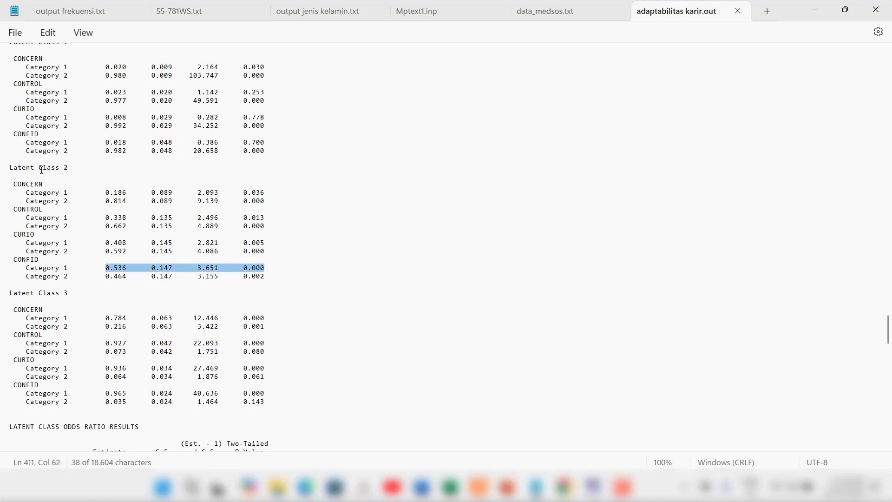
Identify the CONFID indicator within Latent Class 2 as the one to interpret against the class's other indicators.
left_click_drag(41, 170, 69, 169)
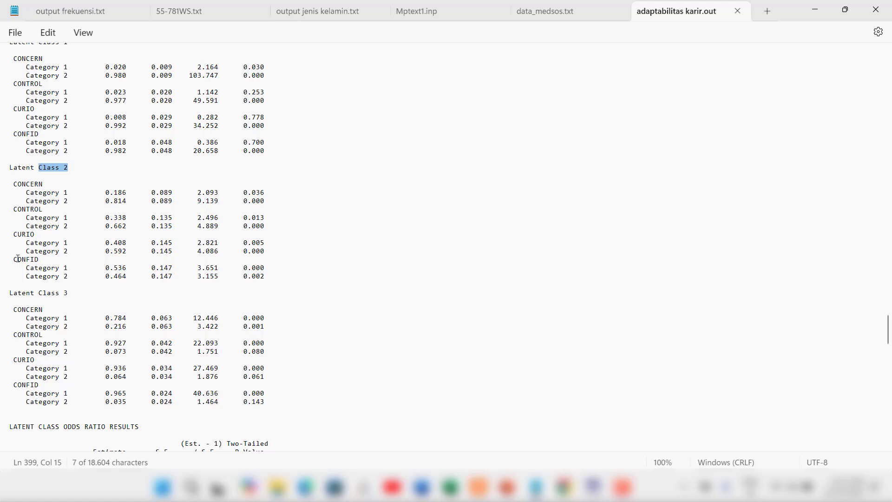
left_click_drag(18, 259, 51, 269)
left_click_drag(40, 168, 72, 168)
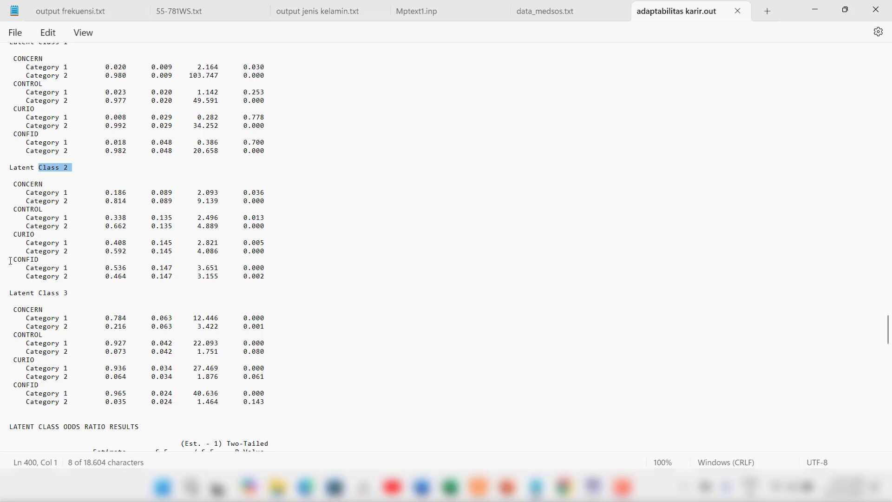
left_click_drag(11, 260, 11, 269)
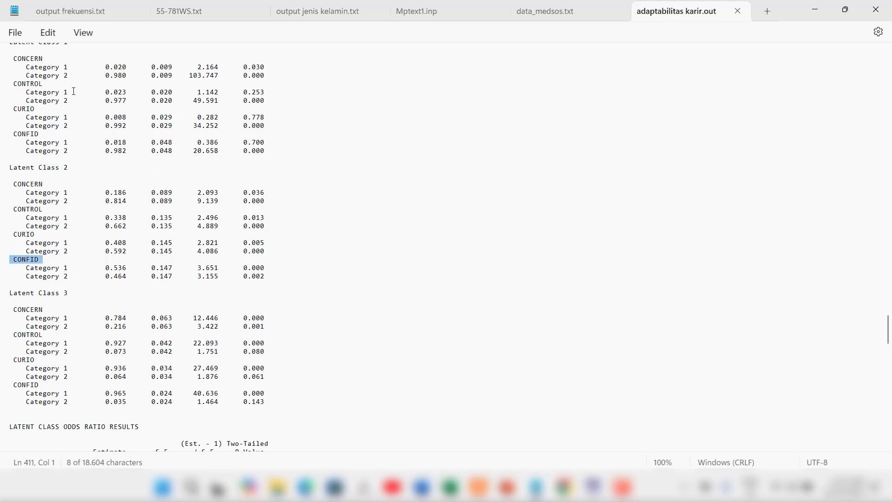
Review the full block of Latent Class 1 results, from CONCERN through CONFID, including estimates and p-values.
scroll(28, 55, "up", 1)
left_click_drag(14, 75, 271, 177)
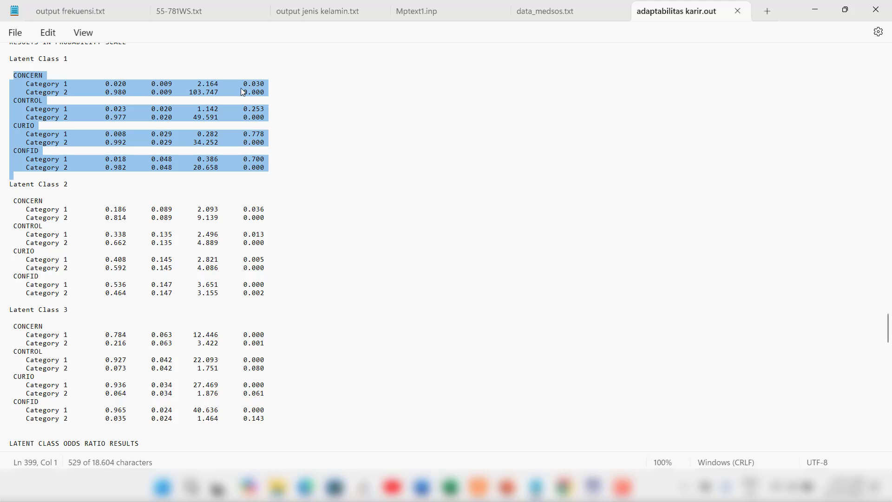
scroll(111, 99, "up", 1)
left_click(99, 88)
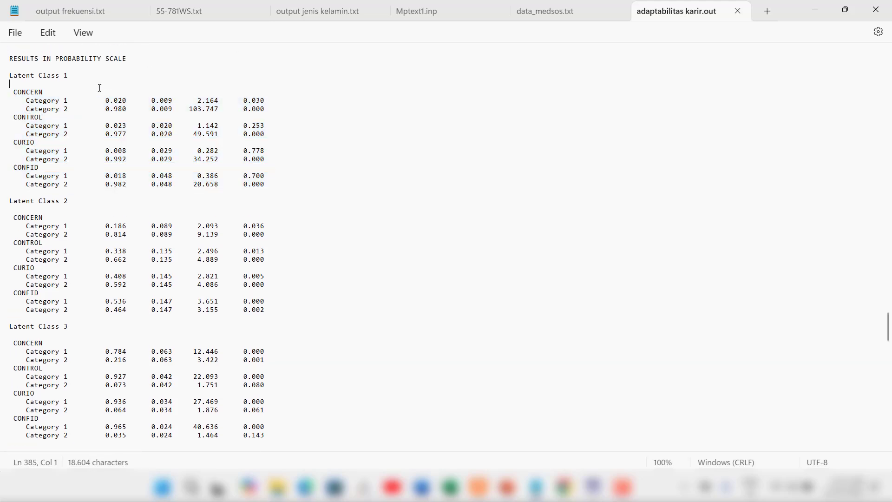
left_click_drag(105, 99, 271, 197)
Examine Latent Class 3's Category 1 estimates for CONCERN, CONTROL, CURIO and CONFID, and check CONCERN's p-values.
scroll(265, 195, "down", 3)
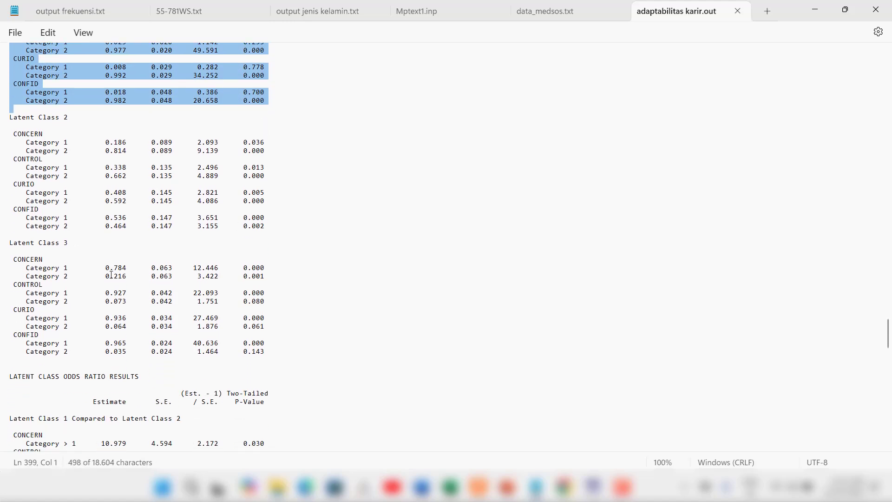
left_click_drag(102, 268, 118, 268)
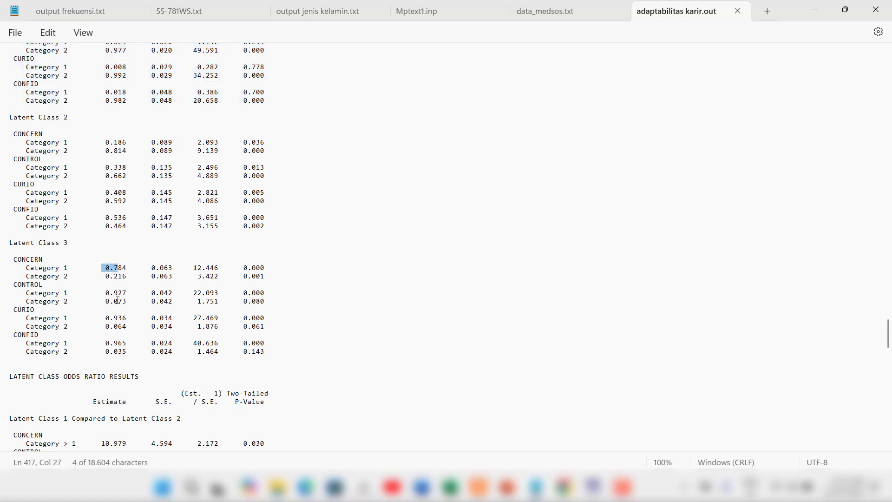
left_click_drag(102, 292, 136, 344)
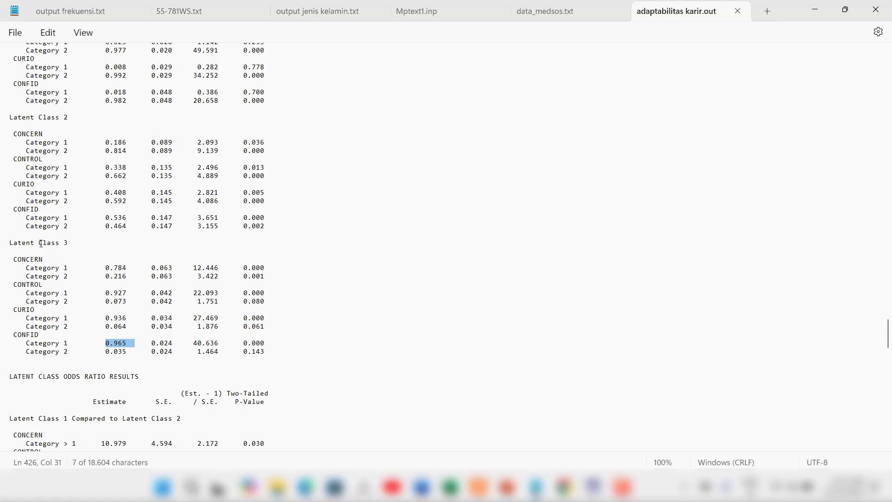
left_click_drag(39, 243, 69, 243)
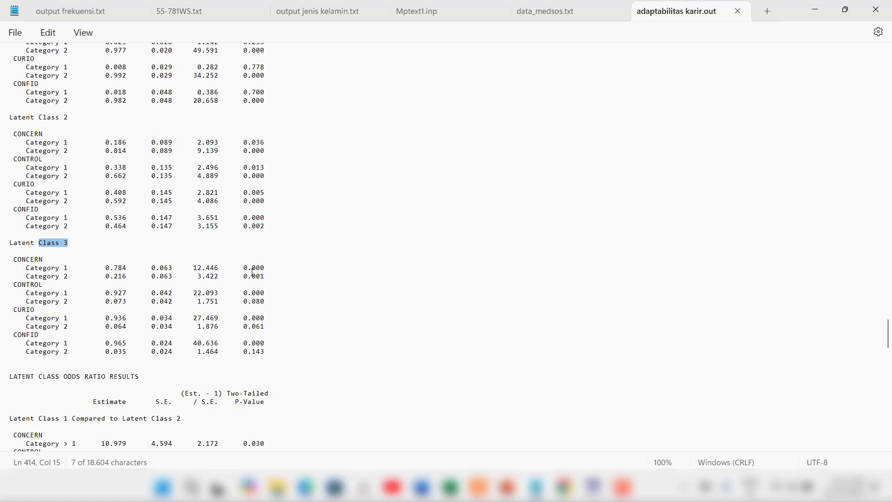
left_click_drag(244, 269, 259, 278)
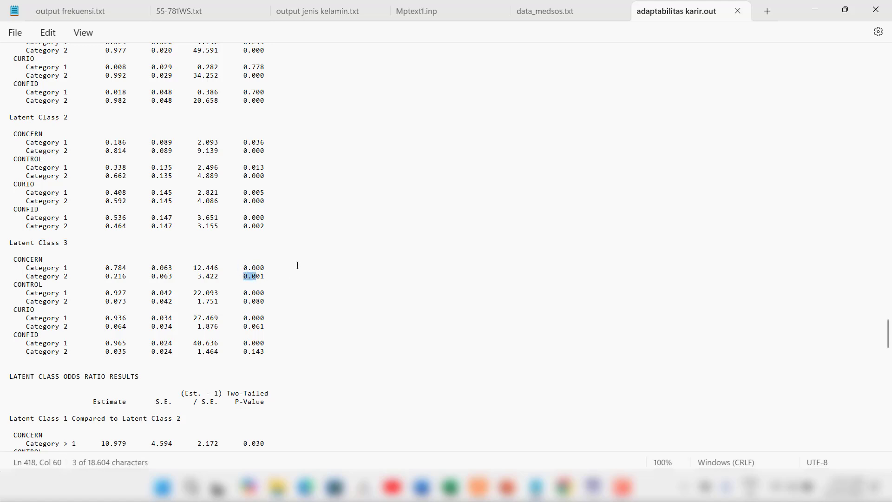